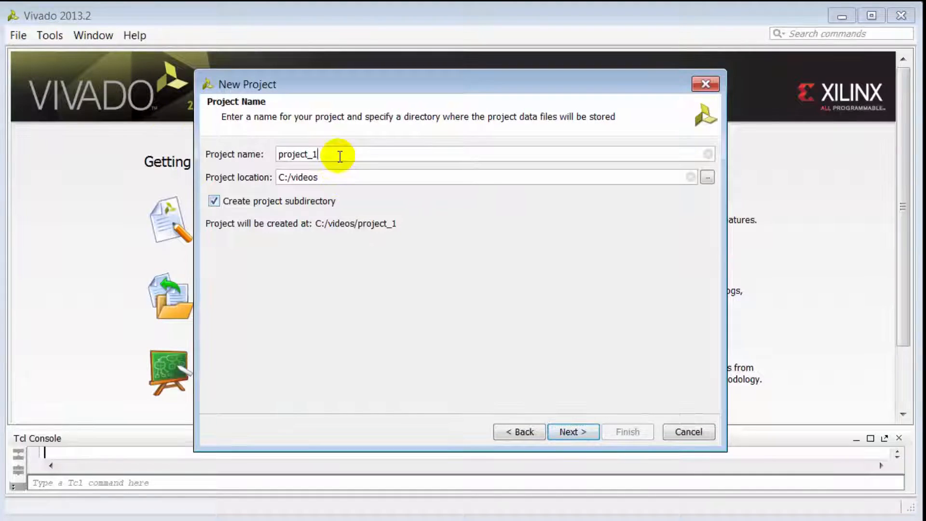
# Step: Name the new project microblaze_design and accept RTL Project as its type
pyautogui.doubleClick(337, 154)
pyautogui.write('micro')
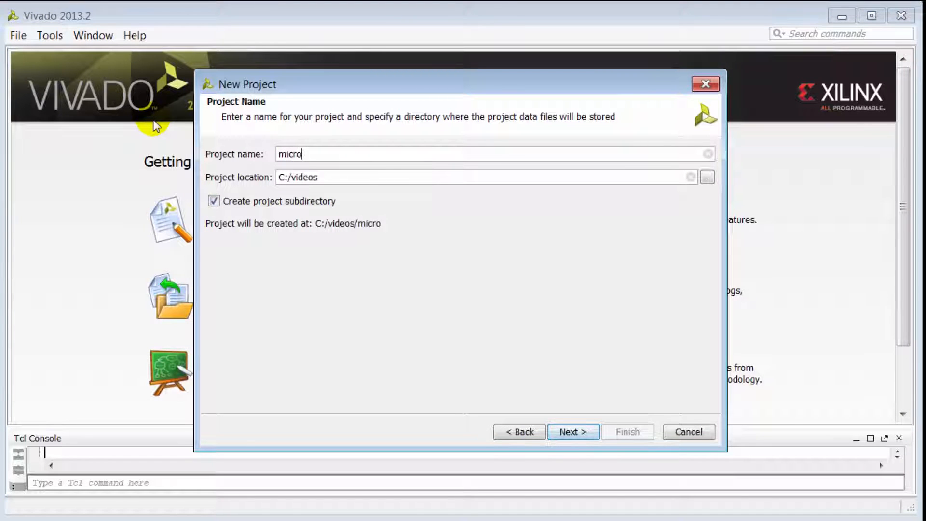
pyautogui.write('blaze_design')
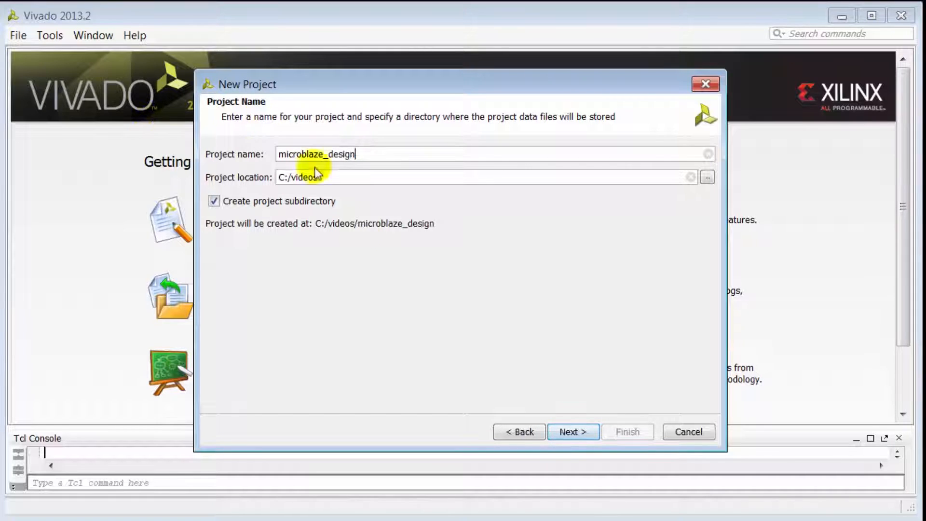
pyautogui.click(559, 430)
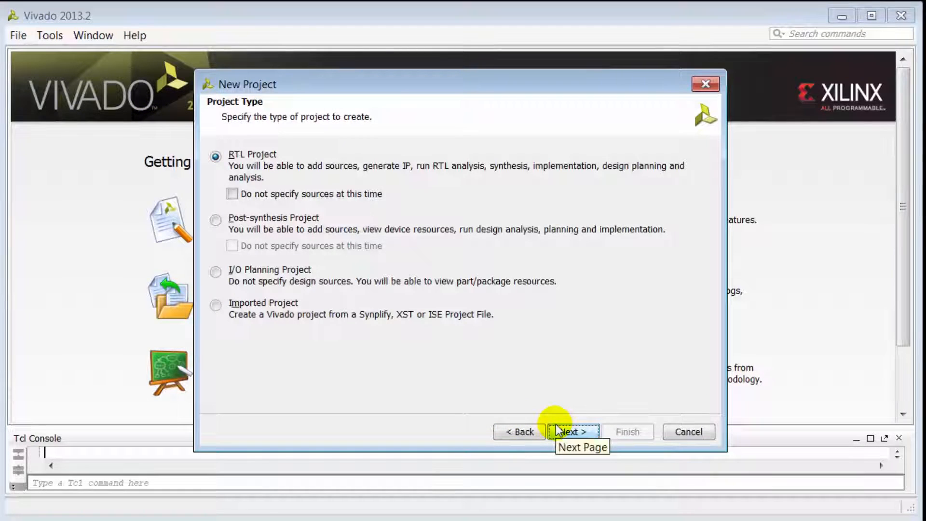
pyautogui.click(560, 430)
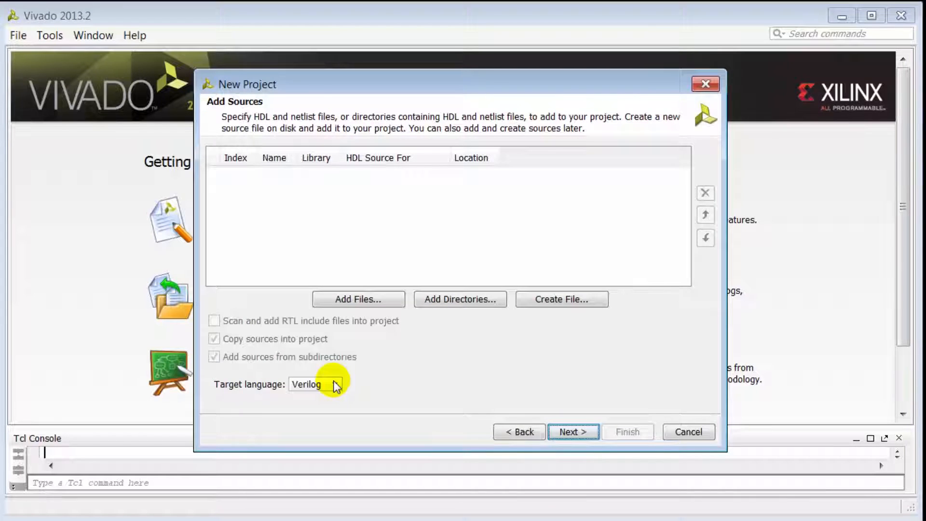
# Step: Set the project's target language to VHDL and continue without adding any sources, existing IP or constraints
pyautogui.click(336, 385)
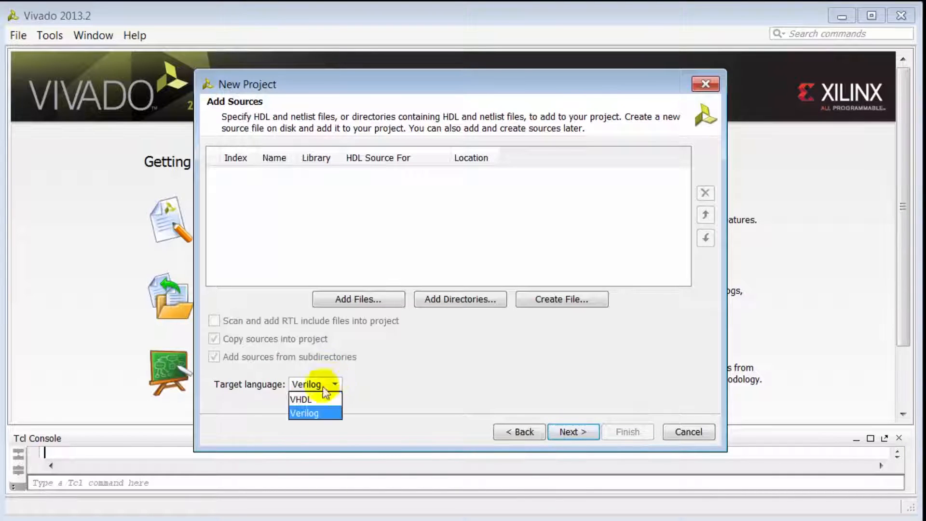
pyautogui.click(309, 399)
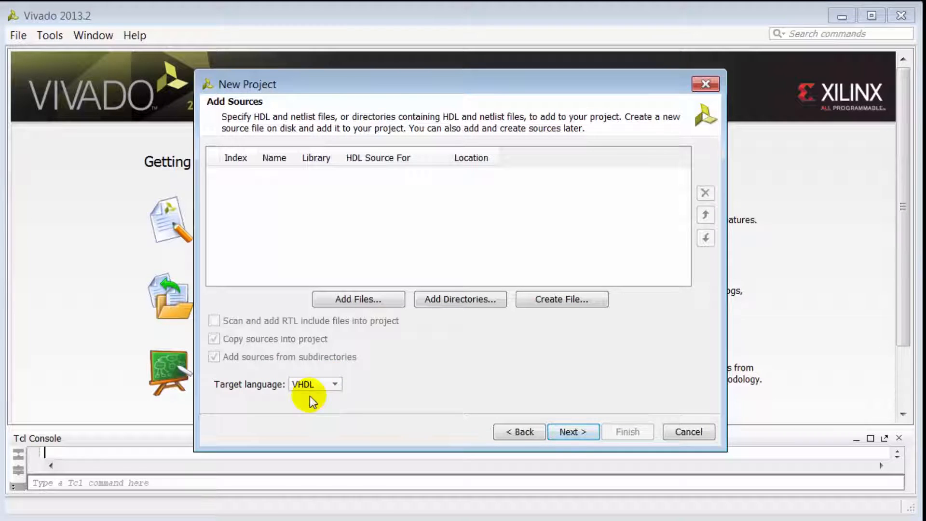
pyautogui.click(583, 430)
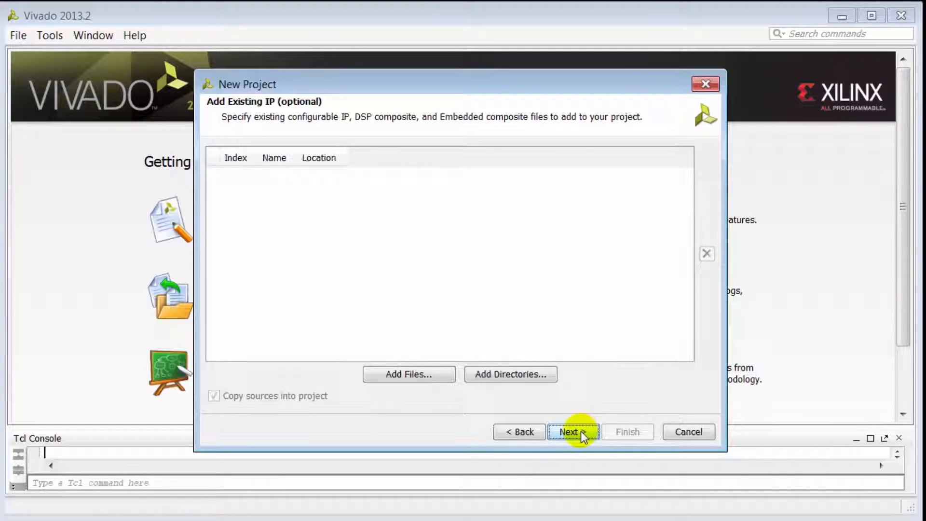
pyautogui.click(581, 431)
pyautogui.click(581, 431)
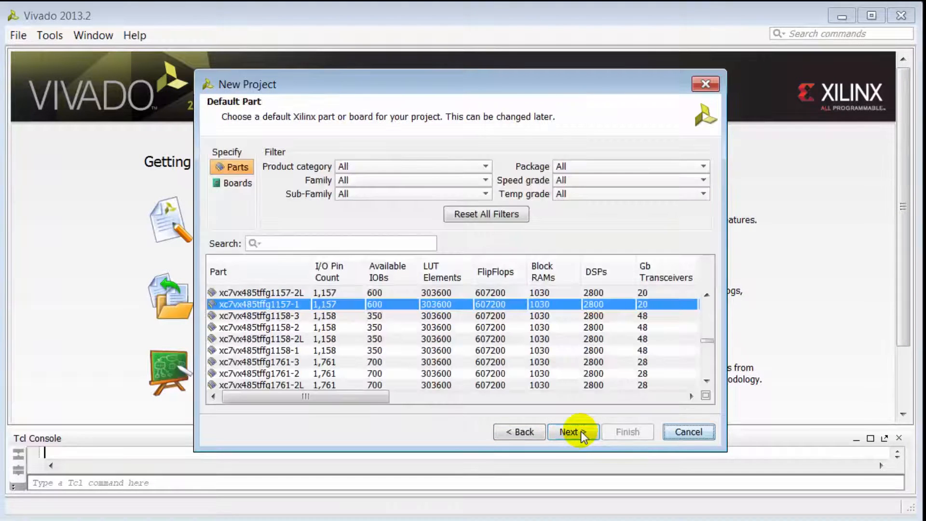
# Step: Show all board versions, choose the Kintex-7 KC705 Evaluation Platform version 1.0 as the default board, and create the project
pyautogui.click(239, 183)
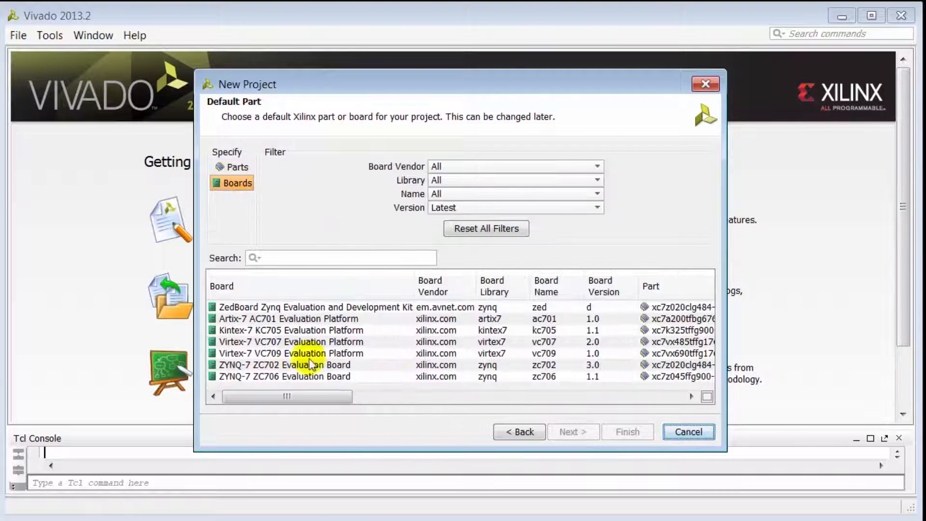
pyautogui.click(597, 207)
pyautogui.click(545, 237)
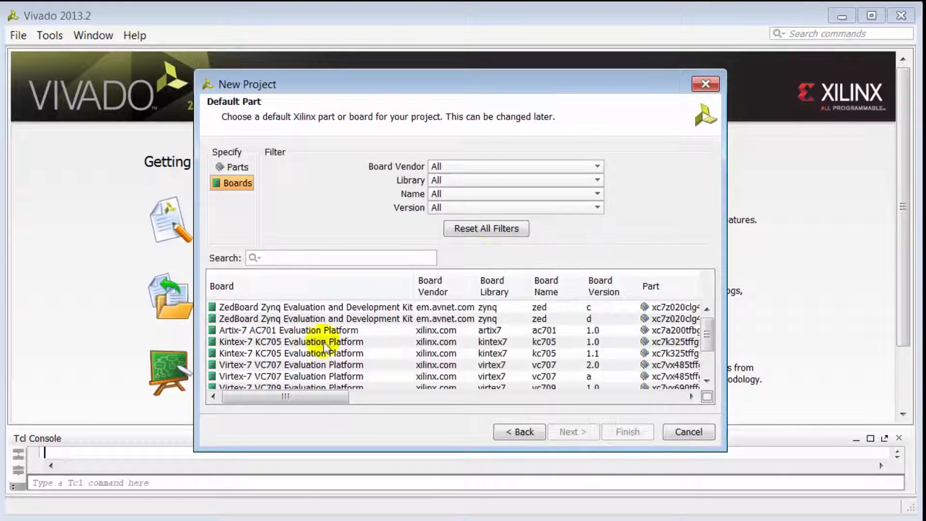
pyautogui.click(287, 341)
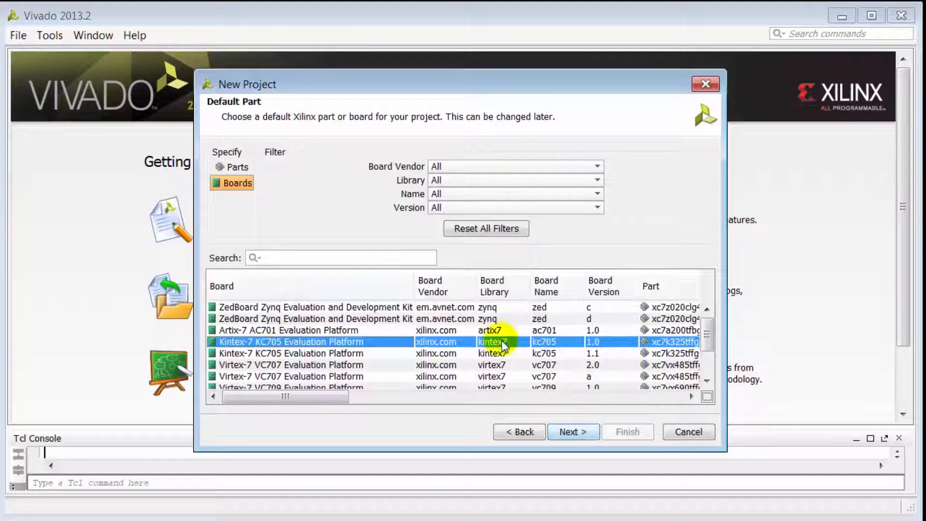
pyautogui.click(585, 433)
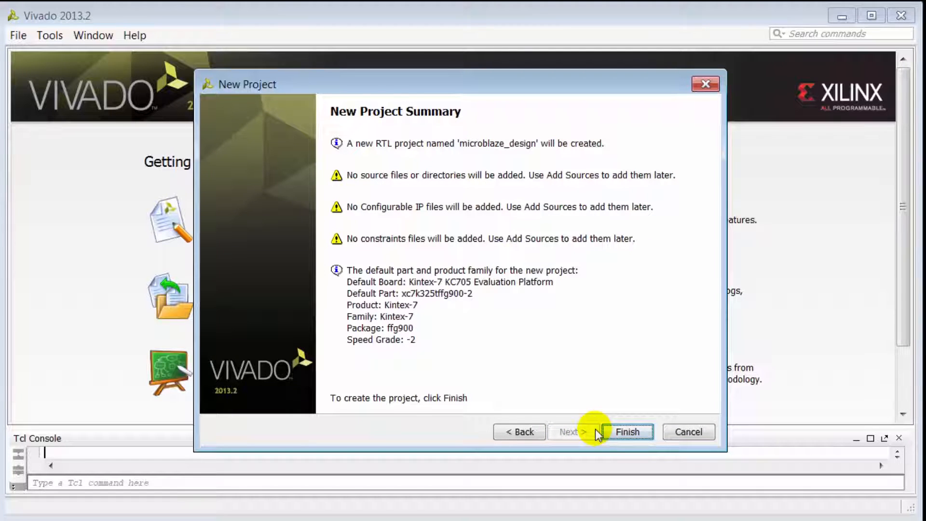
pyautogui.click(626, 433)
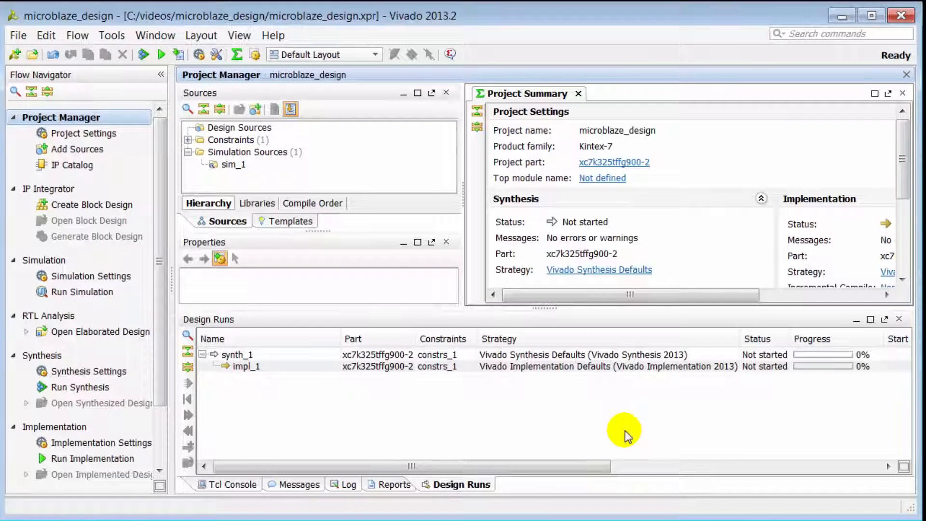
# Step: Create a new block design named mb_subsystem
pyautogui.click(92, 208)
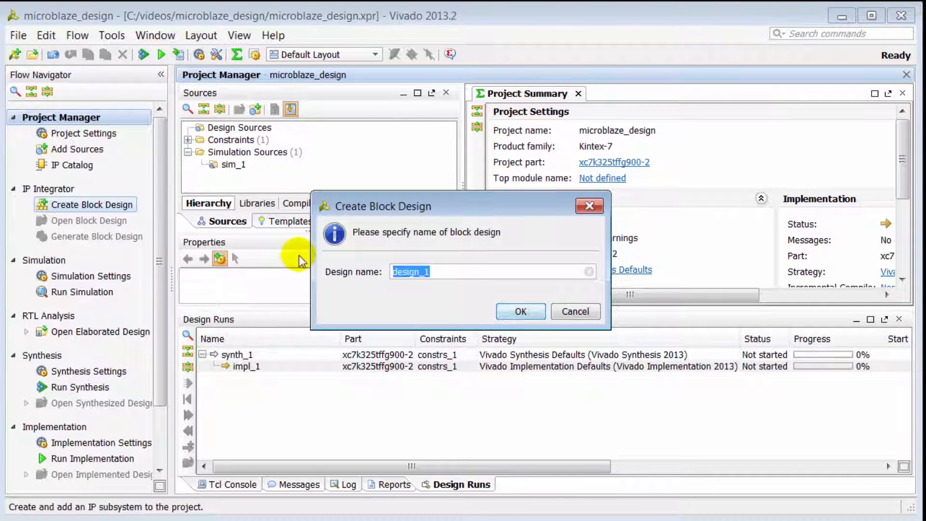
pyautogui.write('mb_subsystem')
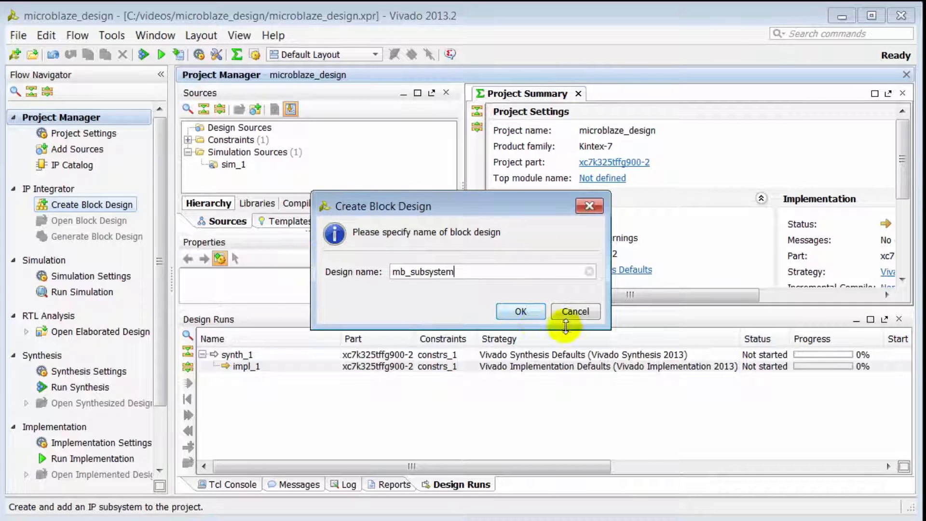
pyautogui.click(523, 308)
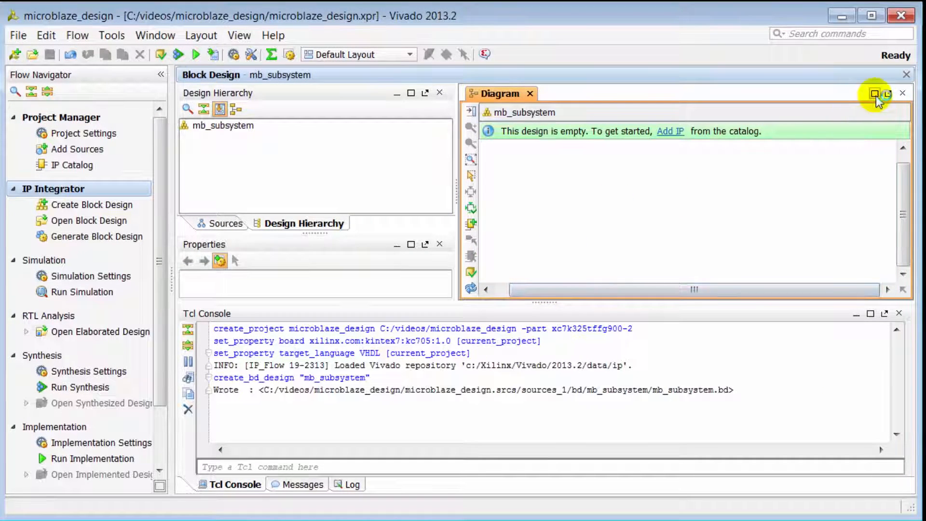
# Step: Maximize the block diagram and add the MicroBlaze IP to the empty design
pyautogui.click(874, 94)
pyautogui.rightClick(440, 218)
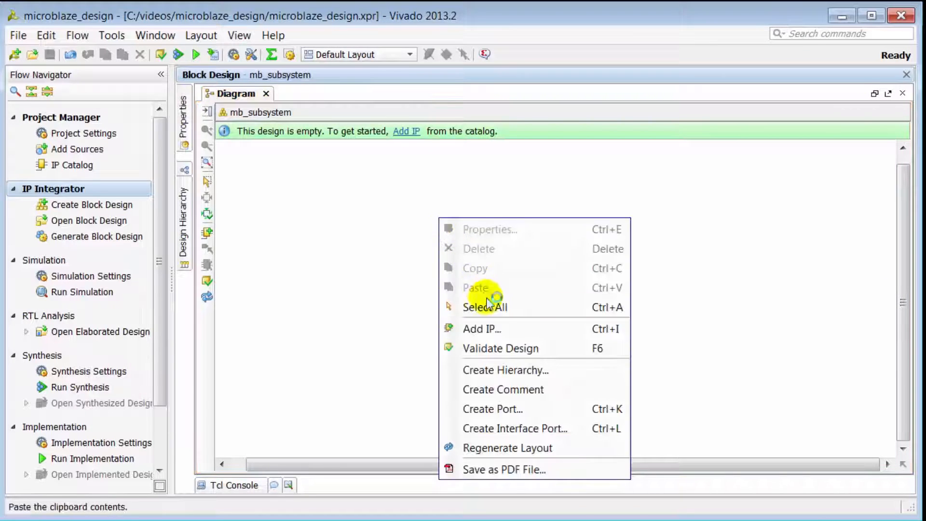
pyautogui.click(504, 337)
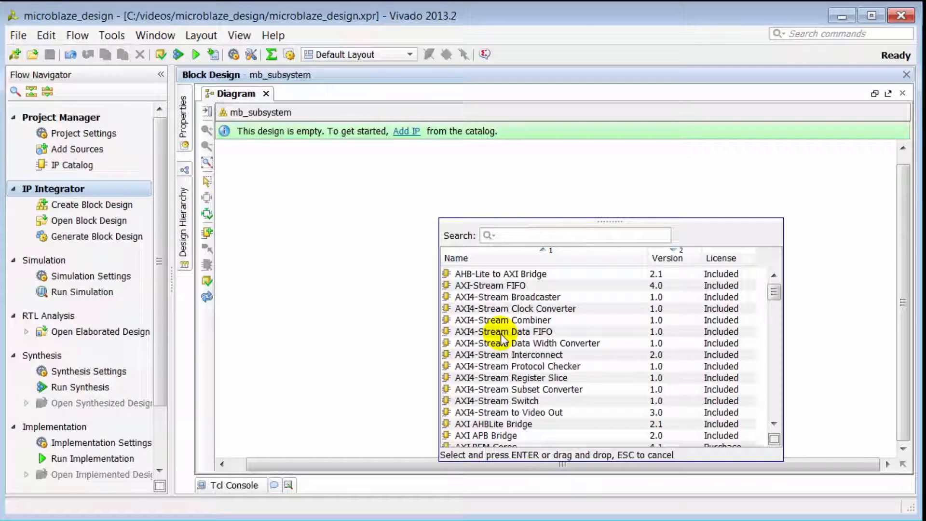
pyautogui.write('micro')
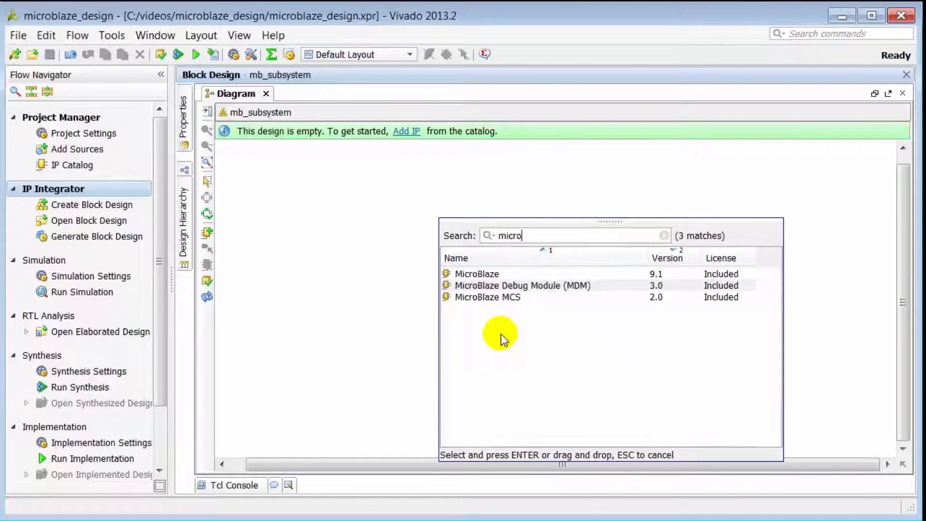
pyautogui.doubleClick(502, 273)
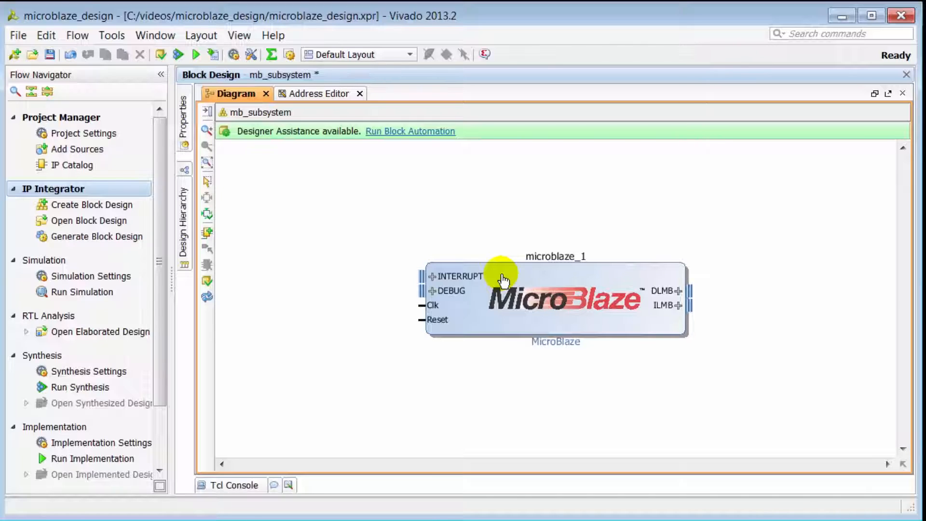
# Step: Run block automation on the MicroBlaze with 64KB local memory and the interrupt controller enabled
pyautogui.click(444, 135)
pyautogui.click(465, 152)
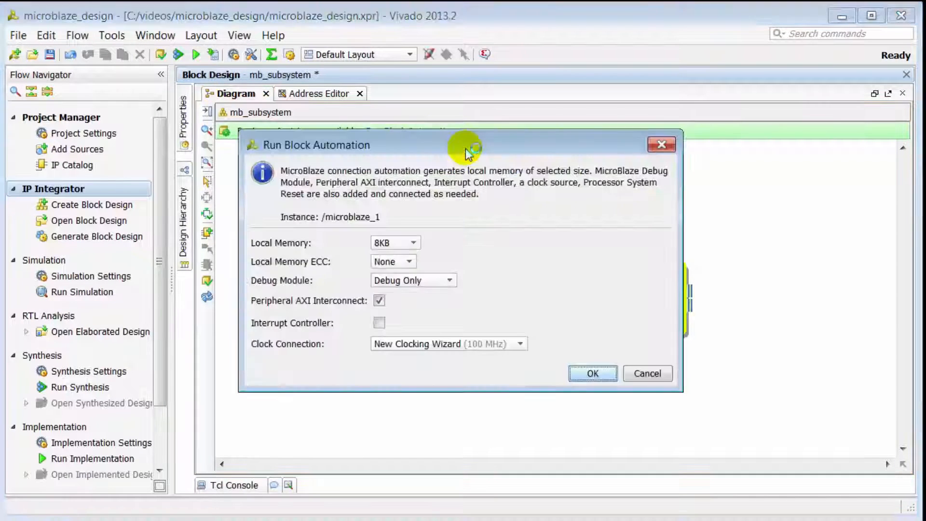
pyautogui.click(414, 244)
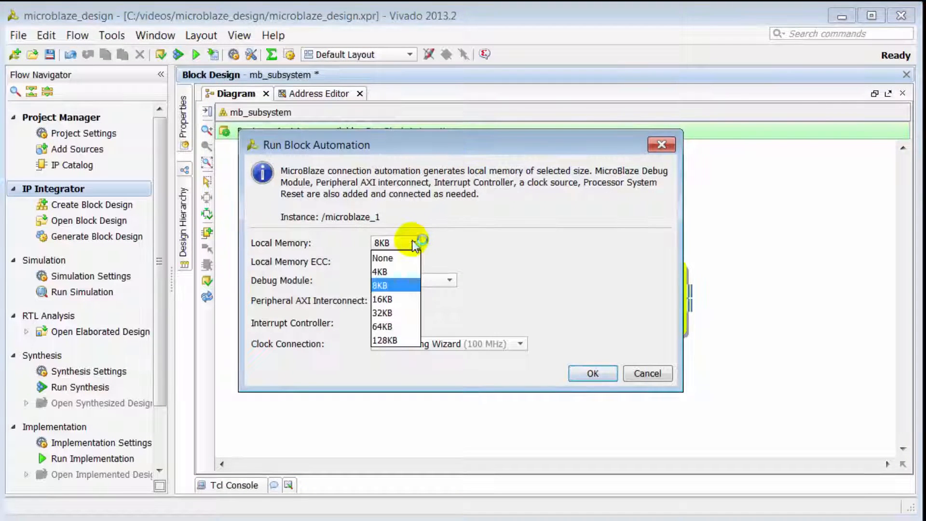
pyautogui.click(395, 326)
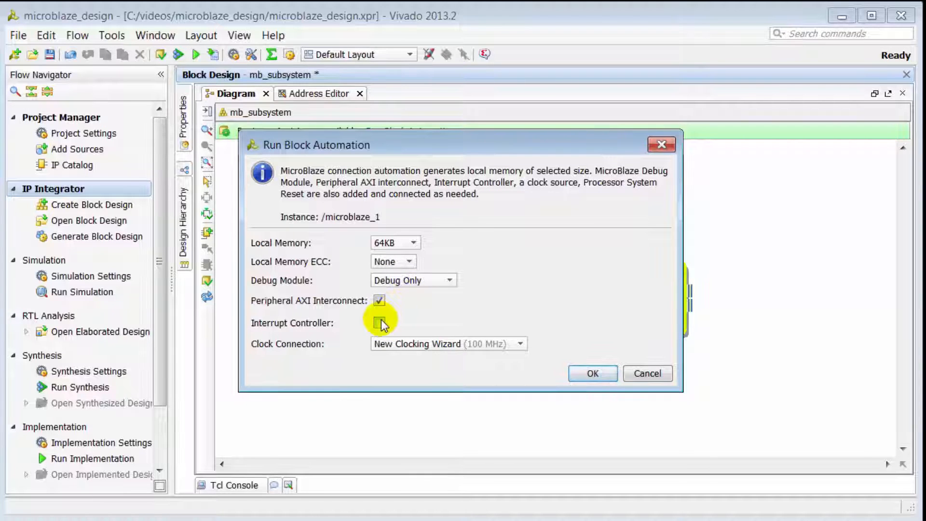
pyautogui.click(379, 322)
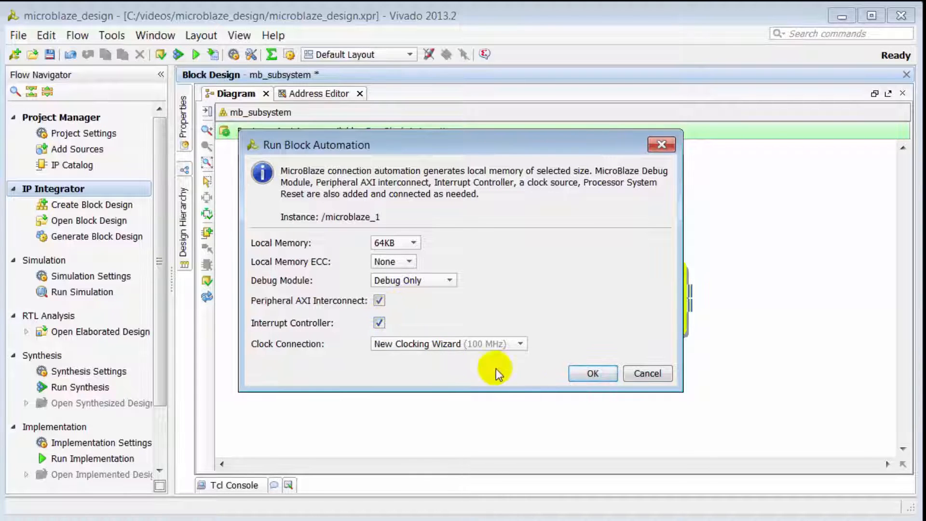
pyautogui.click(586, 376)
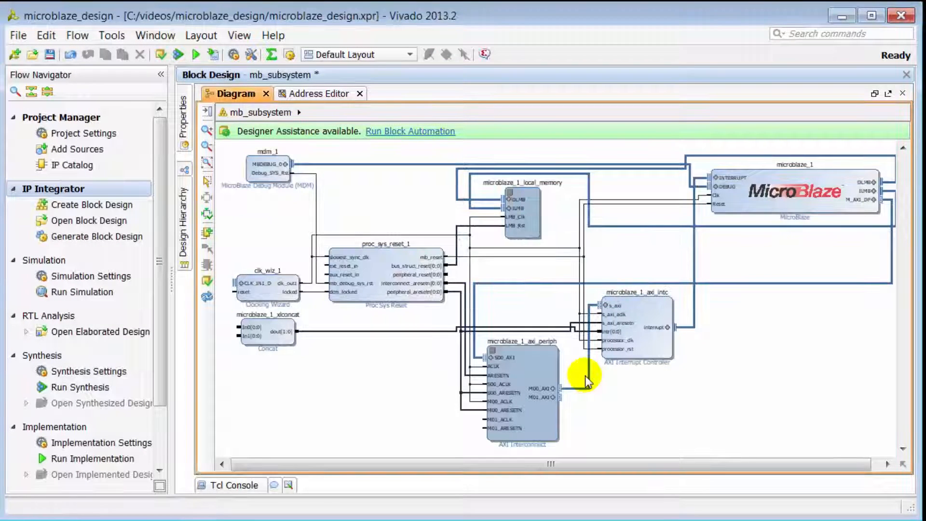
# Step: Add an AXI GPIO IP block to the mb_subsystem diagram
pyautogui.rightClick(399, 201)
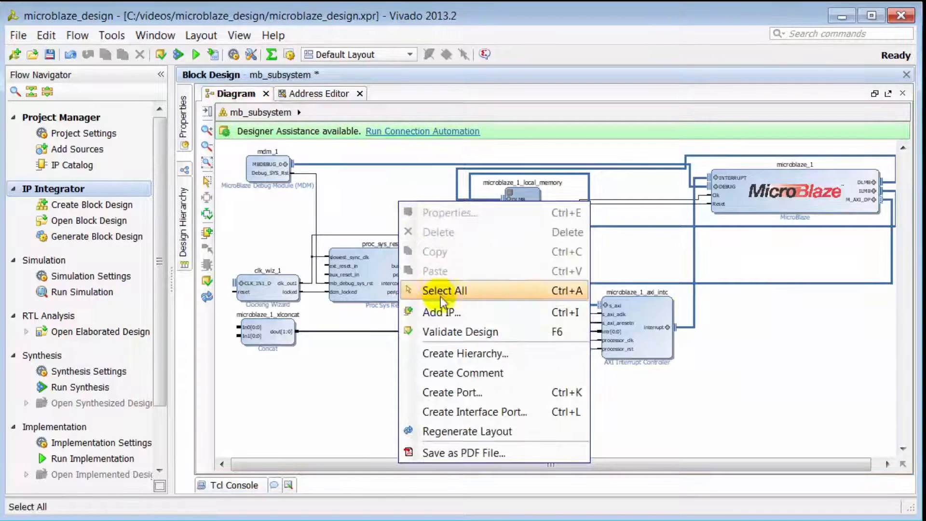
pyautogui.click(441, 312)
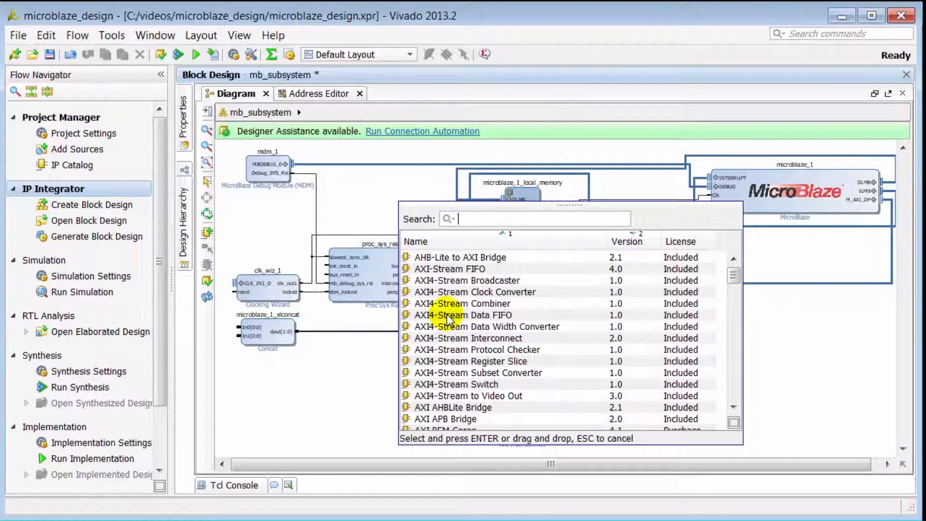
pyautogui.write('gpio')
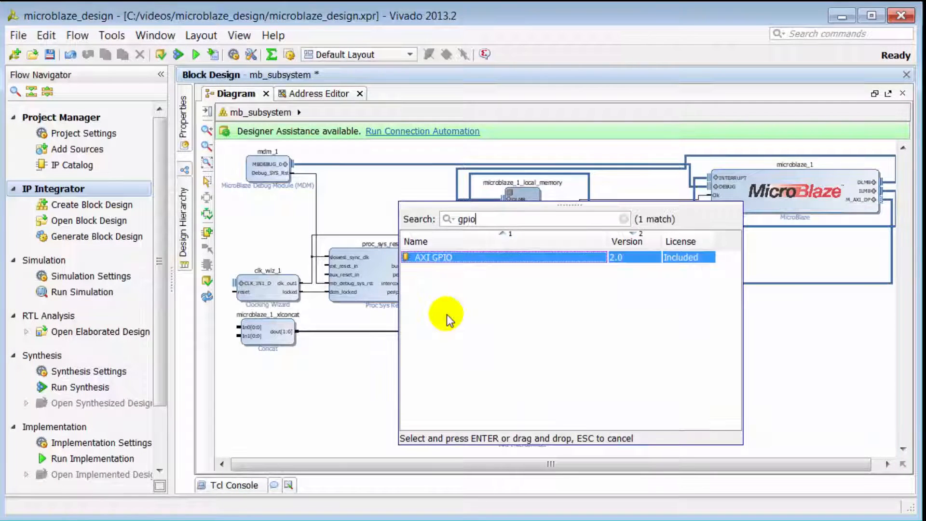
pyautogui.press('Return')
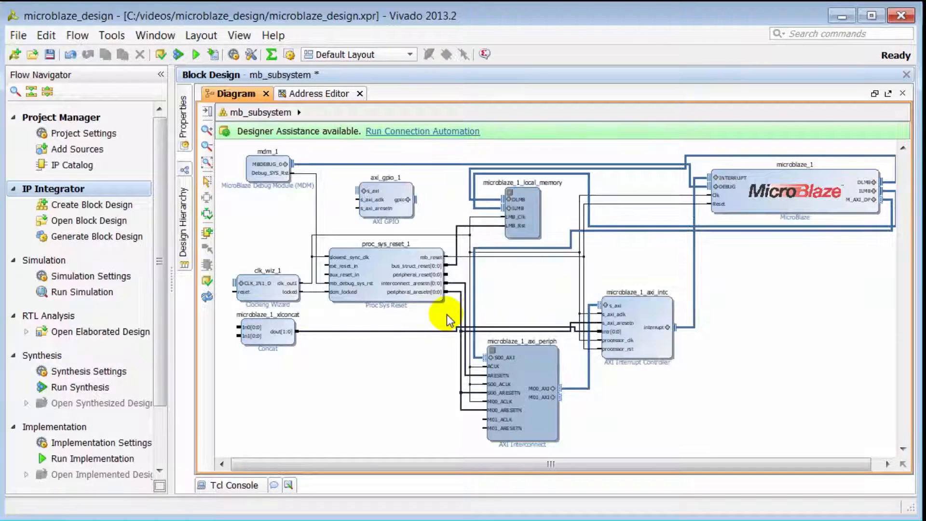
# Step: Add an AXI Uartlite IP block to the mb_subsystem diagram
pyautogui.rightClick(445, 189)
pyautogui.click(458, 295)
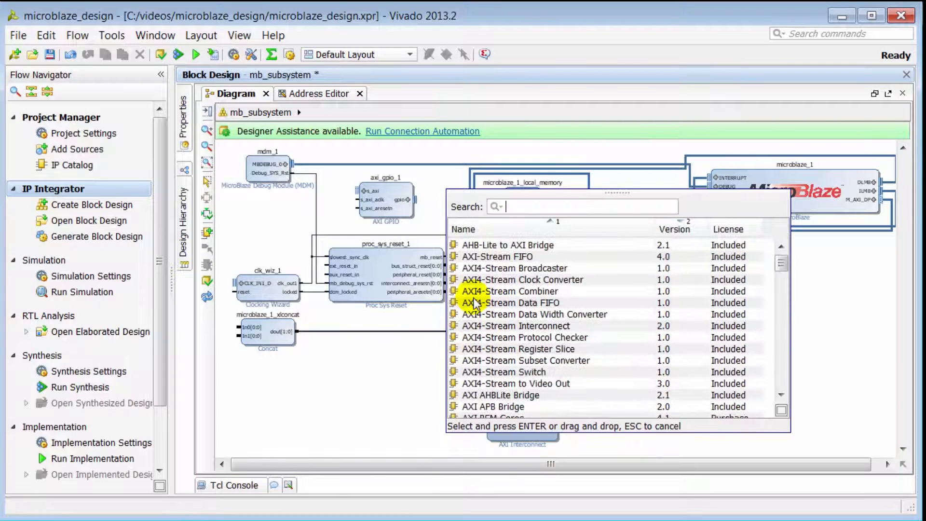
pyautogui.write('uartli')
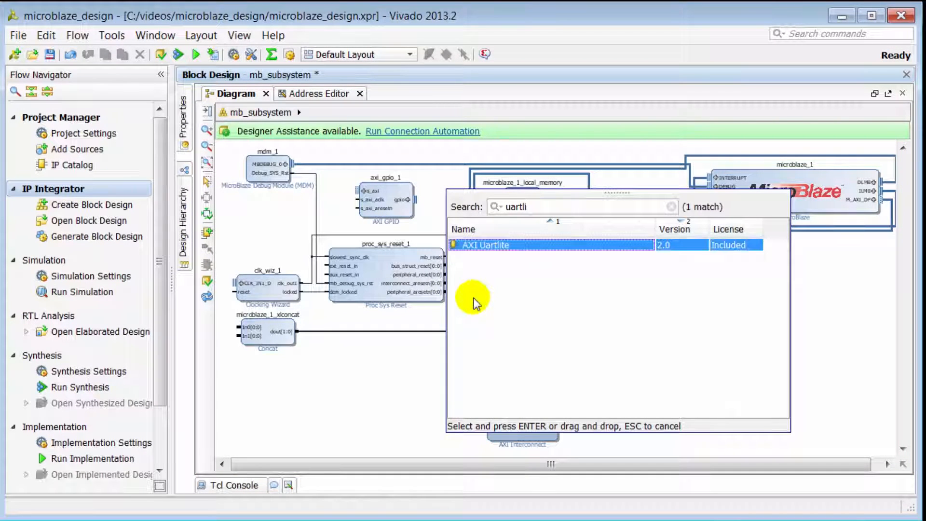
pyautogui.press('Return')
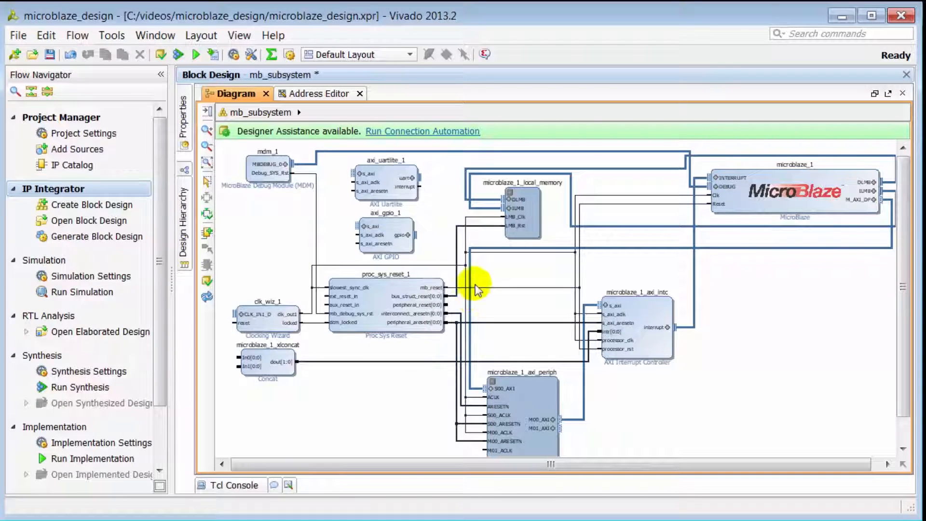
# Step: Run connection automation to connect /proc_sys_reset_1/ext_reset_in to the board's reset interface
pyautogui.click(453, 135)
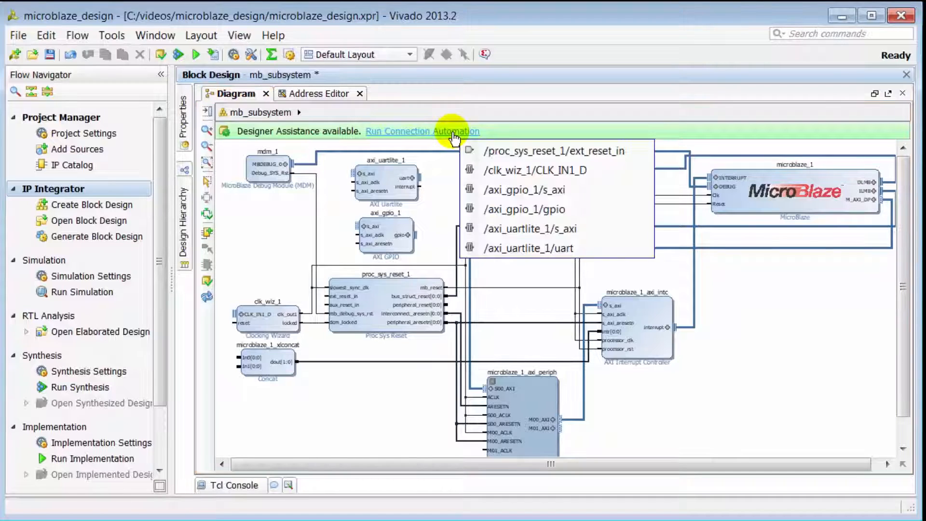
pyautogui.click(479, 152)
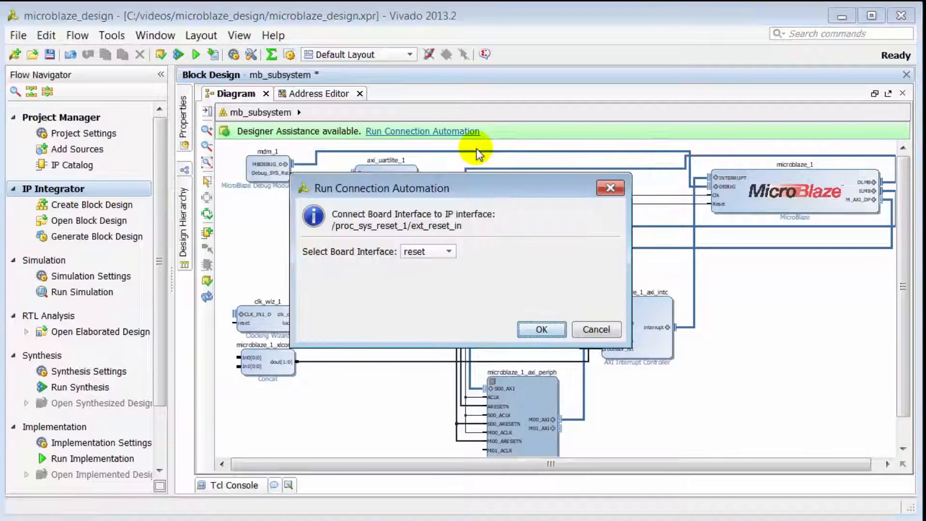
pyautogui.click(542, 329)
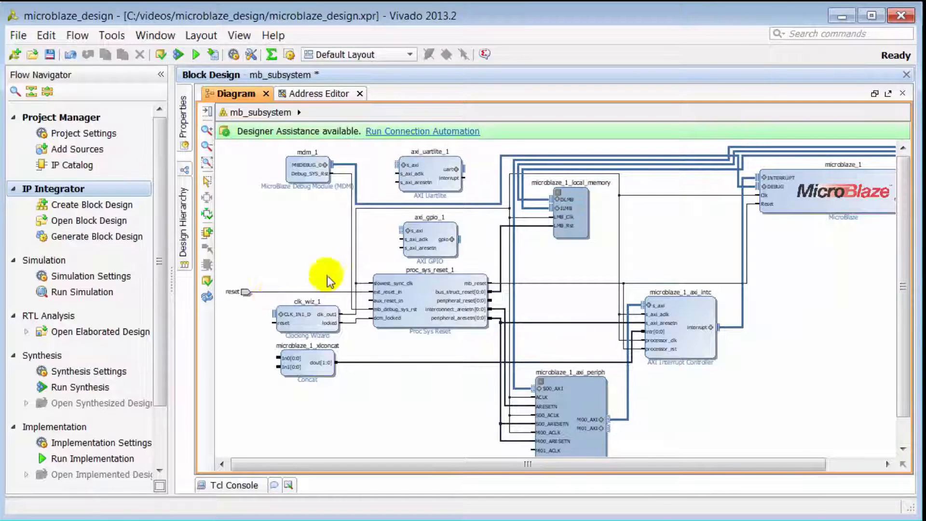
# Step: Run connection automation to connect /clk_wiz_1/CLK_IN1_D to the sys_diff_clock board interface
pyautogui.click(424, 131)
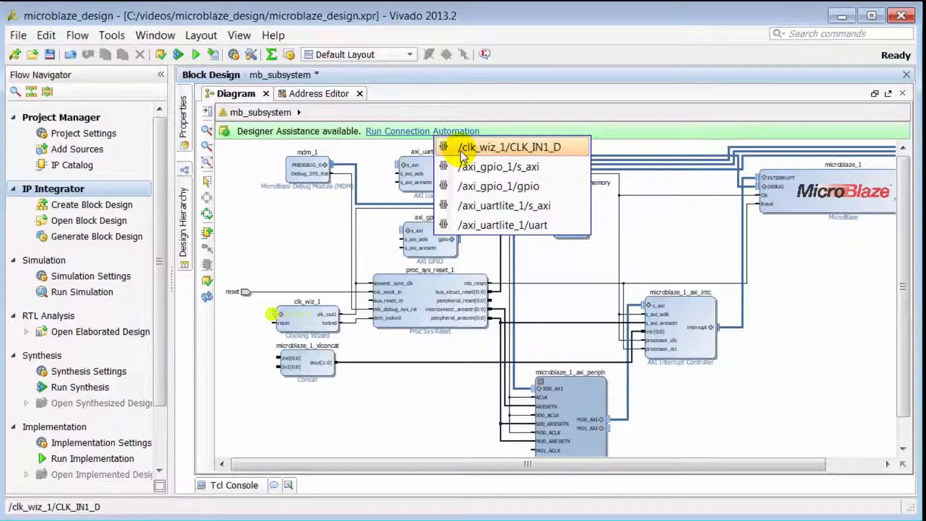
pyautogui.click(461, 151)
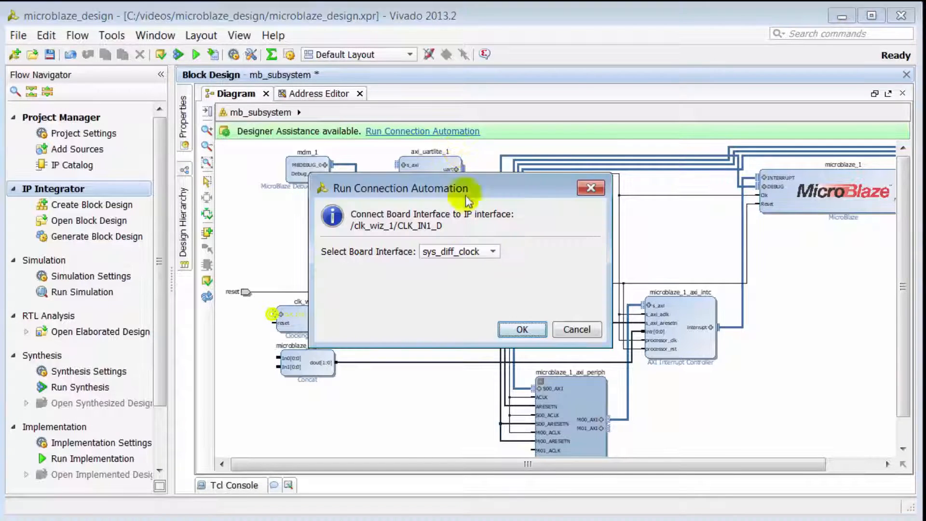
pyautogui.click(490, 252)
pyautogui.click(491, 252)
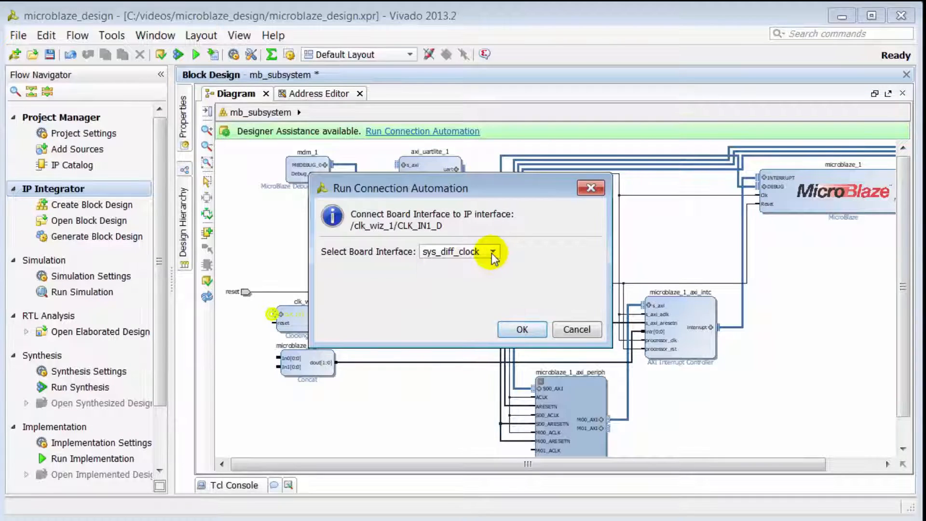
pyautogui.click(515, 330)
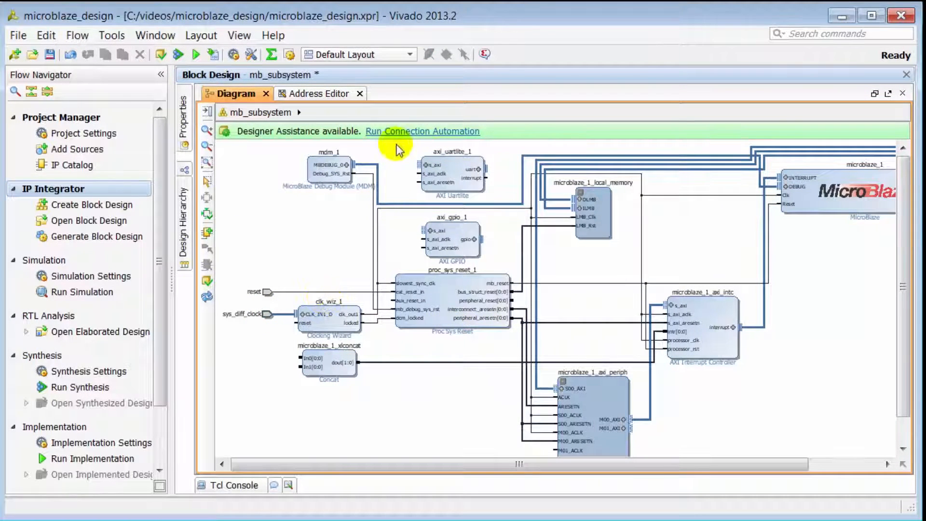
# Step: Run connection automation to connect /axi_gpio_1/s_axi to the MicroBlaze master and /axi_gpio_1/gpio to the LED_8Bits board interface
pyautogui.click(407, 131)
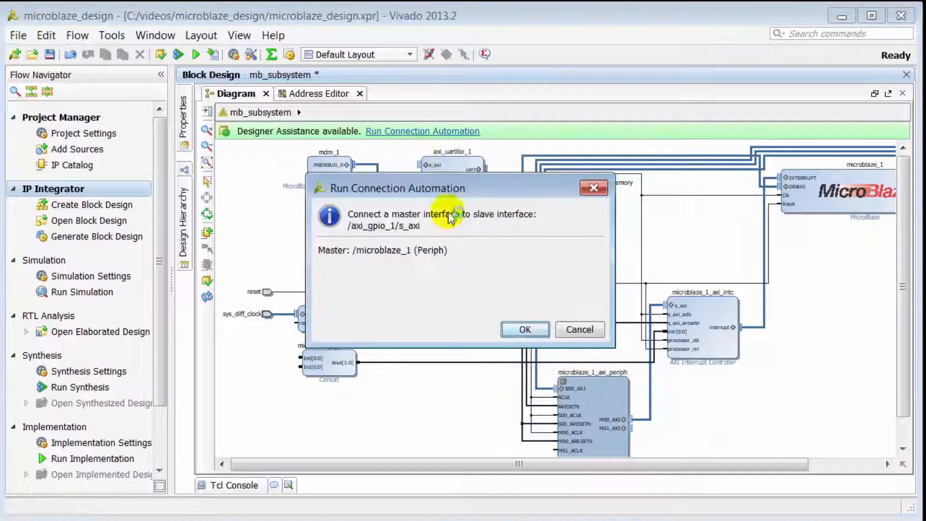
pyautogui.click(517, 329)
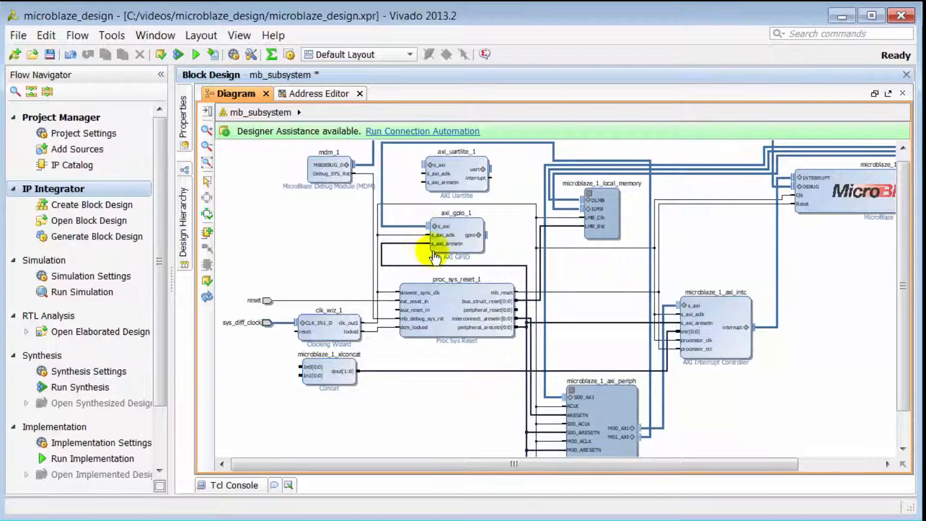
pyautogui.click(422, 132)
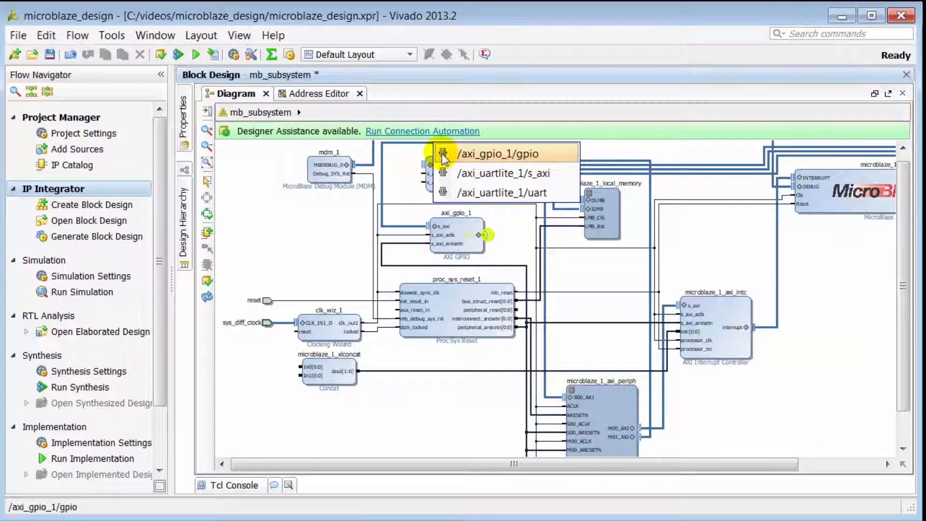
pyautogui.click(441, 153)
pyautogui.click(516, 248)
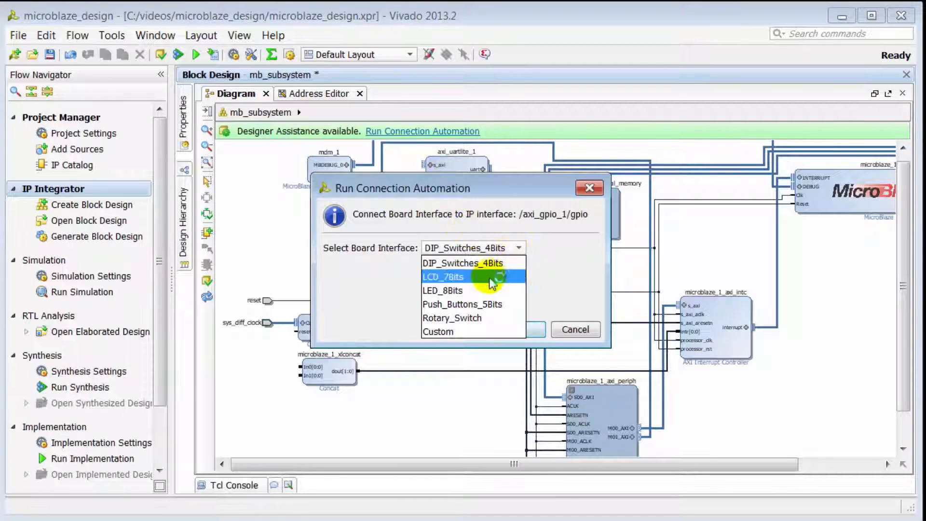
pyautogui.click(486, 291)
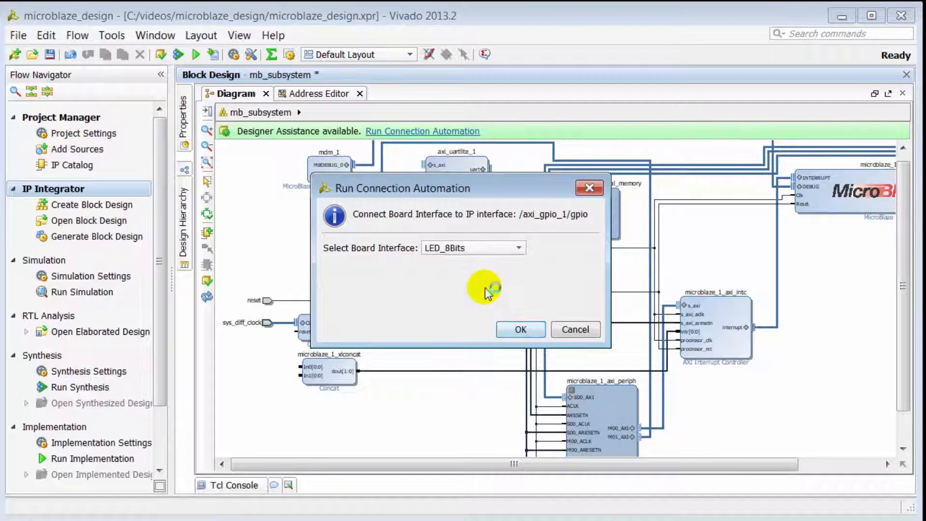
pyautogui.click(519, 329)
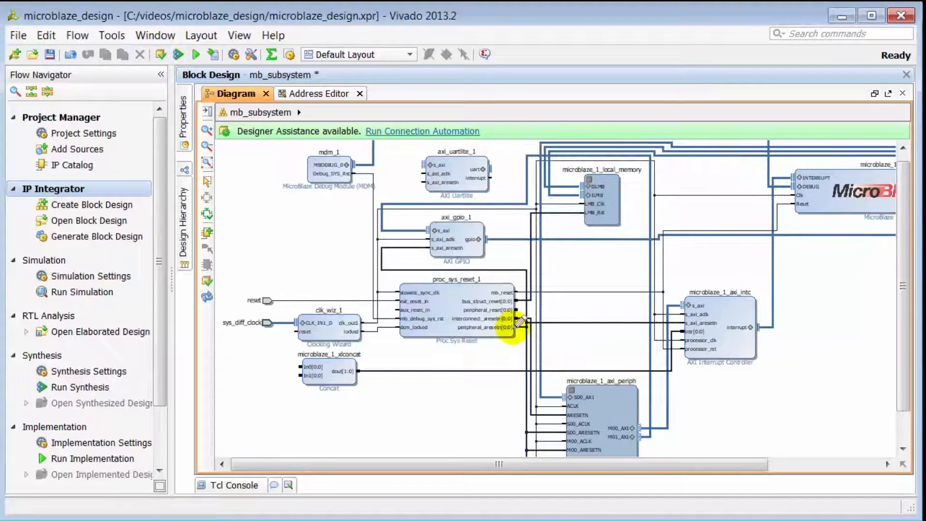
# Step: Run connection automation to connect /axi_uartlite_1/s_axi to the MicroBlaze master and /axi_uartlite_1/uart to the RS232_Uart board interface
pyautogui.click(456, 136)
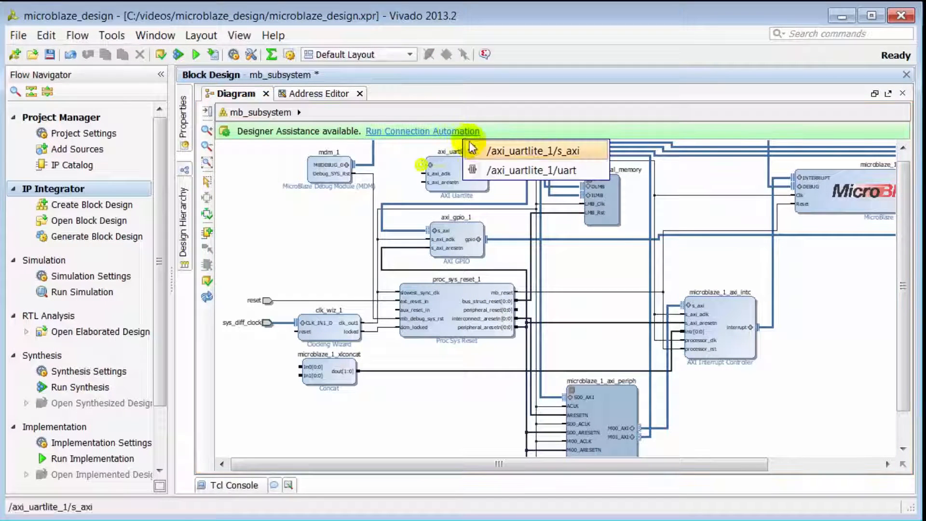
pyautogui.click(476, 151)
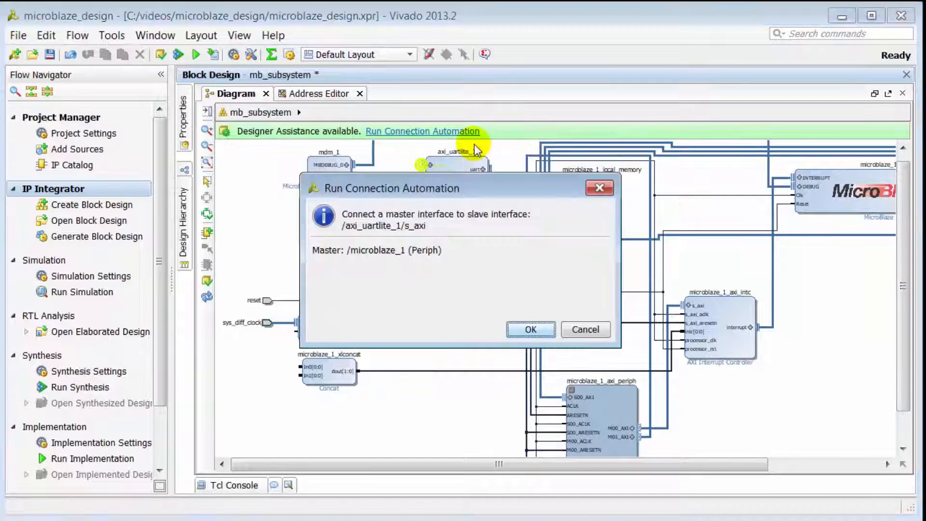
pyautogui.click(528, 329)
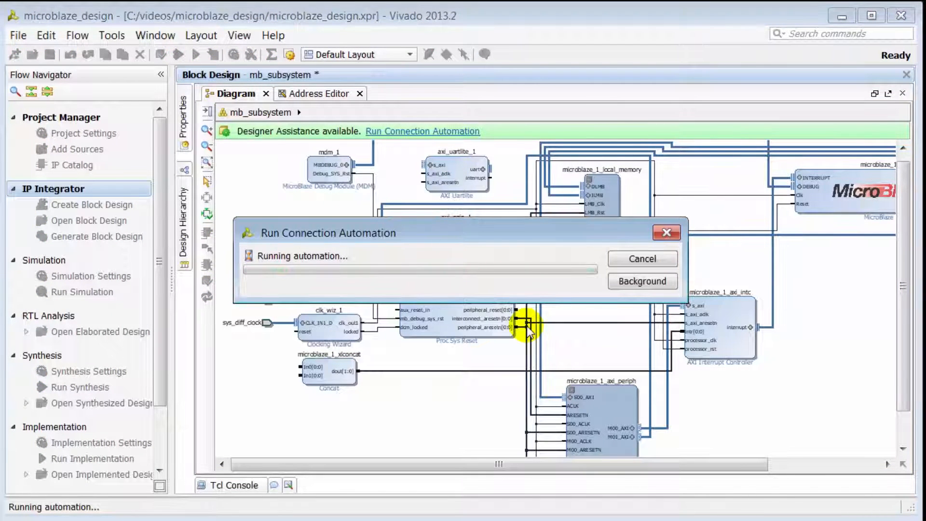
pyautogui.click(447, 136)
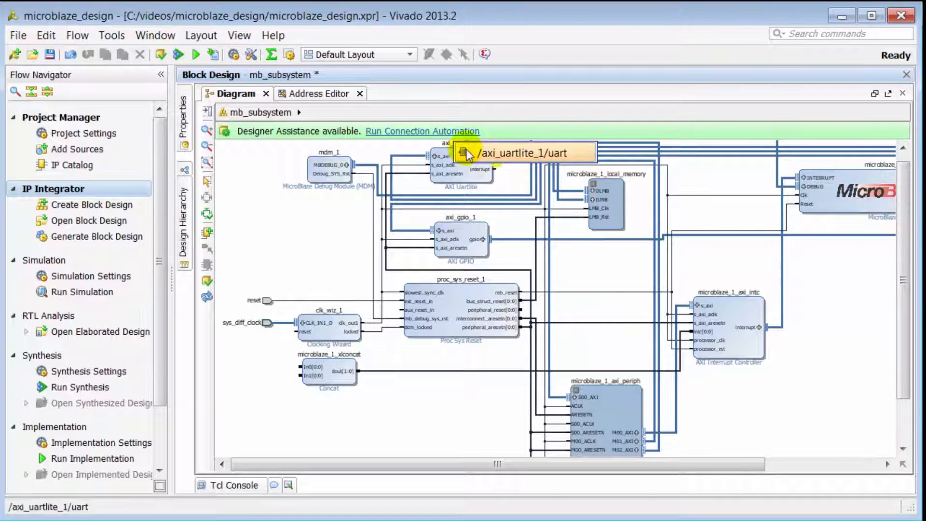
pyautogui.click(468, 155)
pyautogui.click(490, 248)
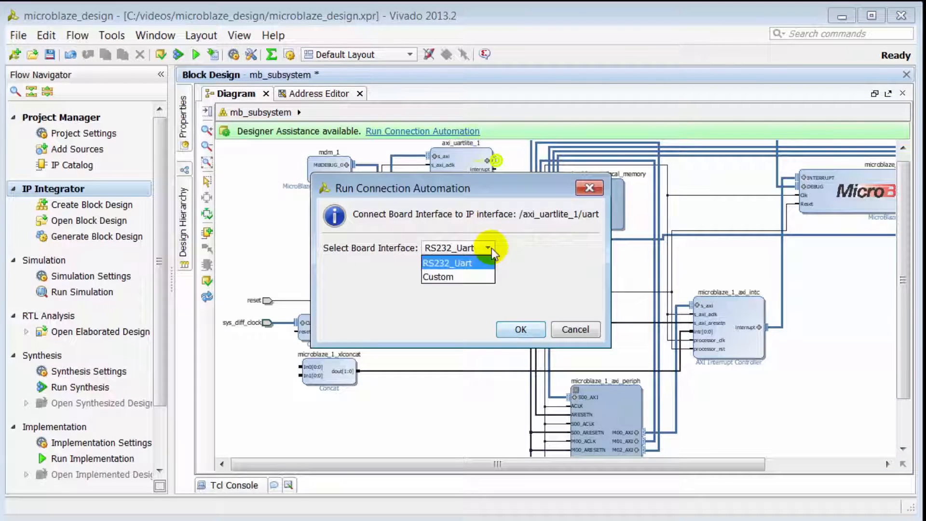
pyautogui.click(488, 263)
pyautogui.click(534, 330)
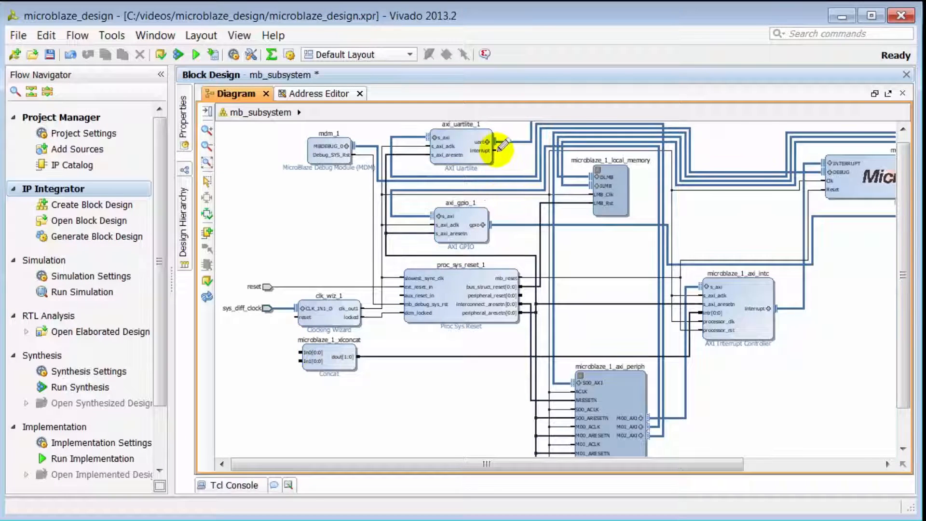
# Step: Connect the AXI Uartlite interrupt to Concat input In0, and add a Constant IP block wired to Concat input In1
pyautogui.moveTo(496, 150); pyautogui.dragTo(307, 352)
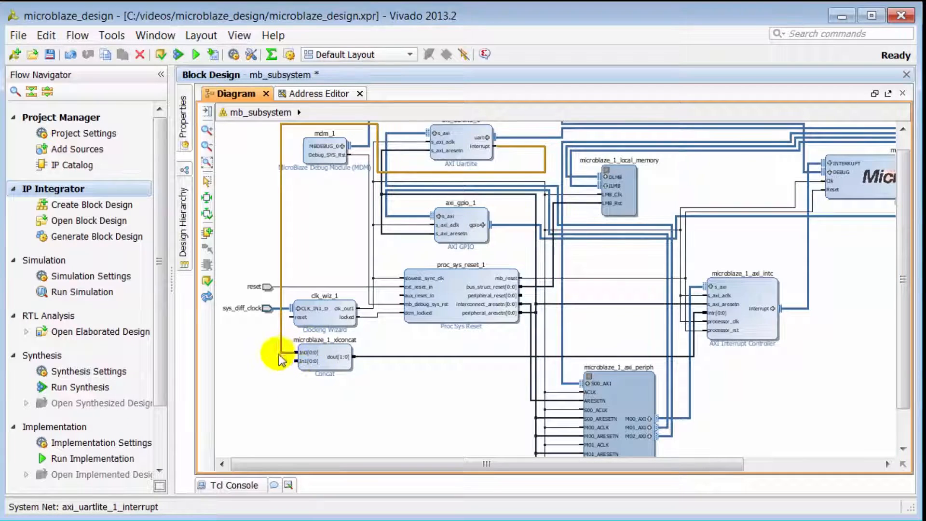
pyautogui.rightClick(387, 391)
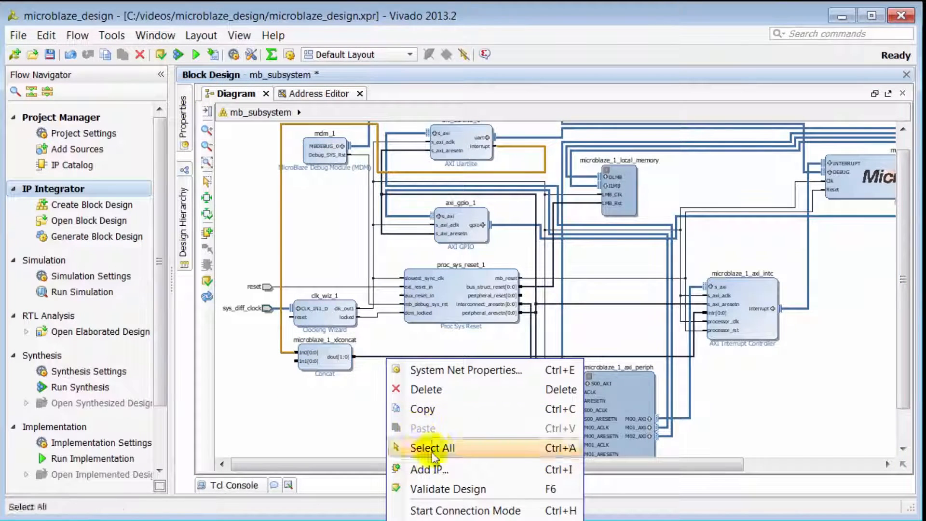
pyautogui.click(436, 469)
pyautogui.moveTo(536, 399); pyautogui.dragTo(490, 166)
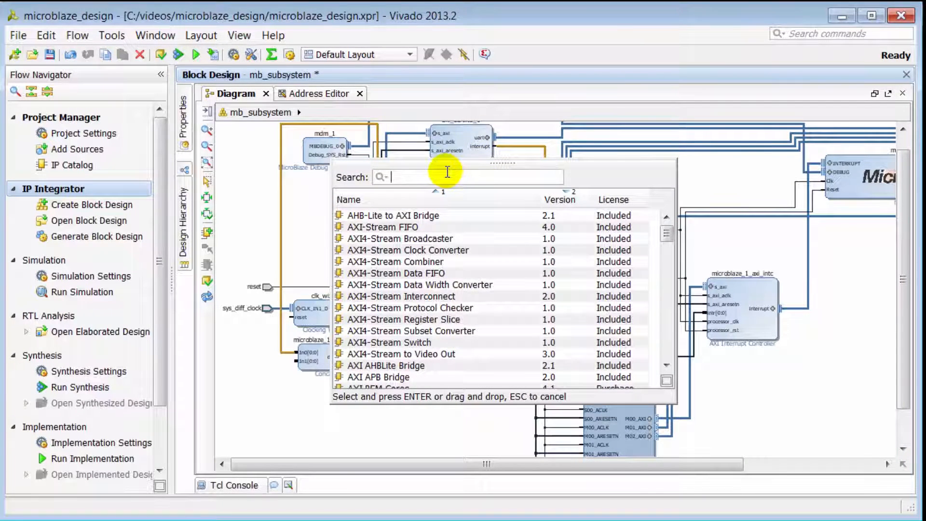
pyautogui.write('c')
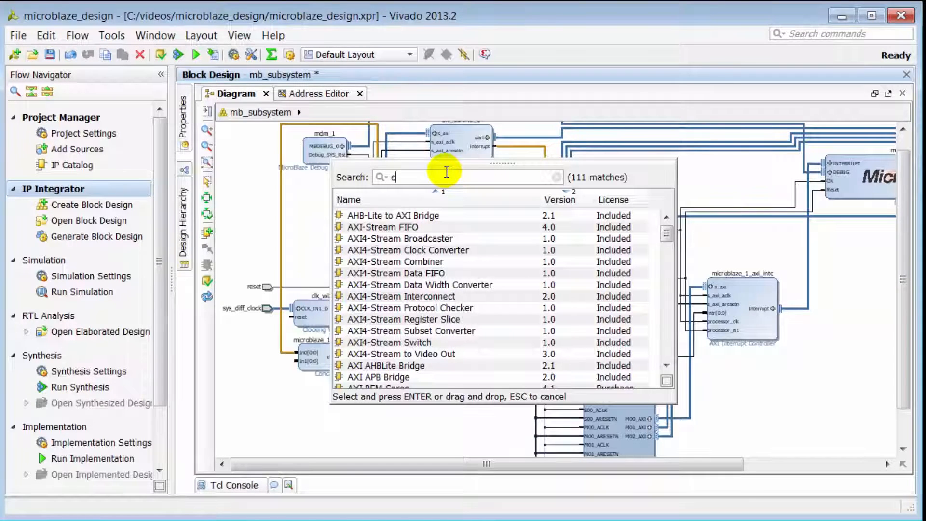
pyautogui.write('onsta')
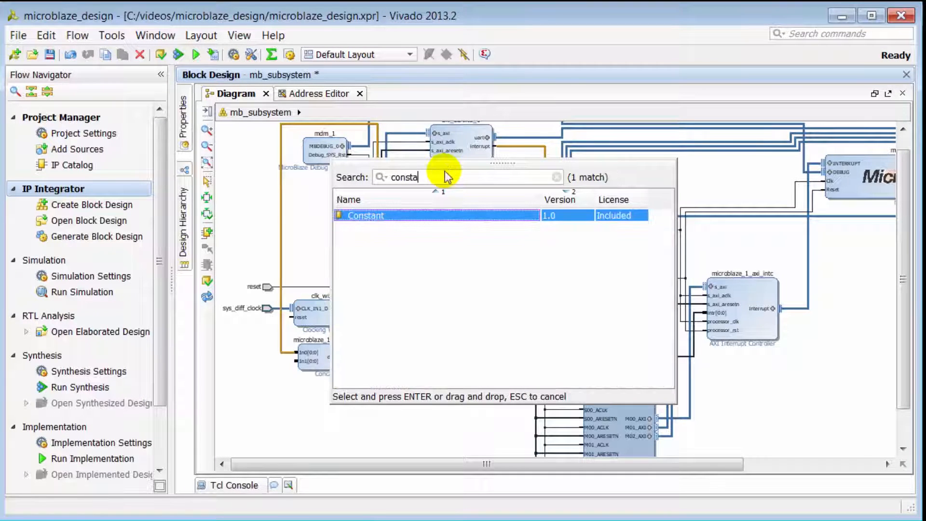
pyautogui.press('Return')
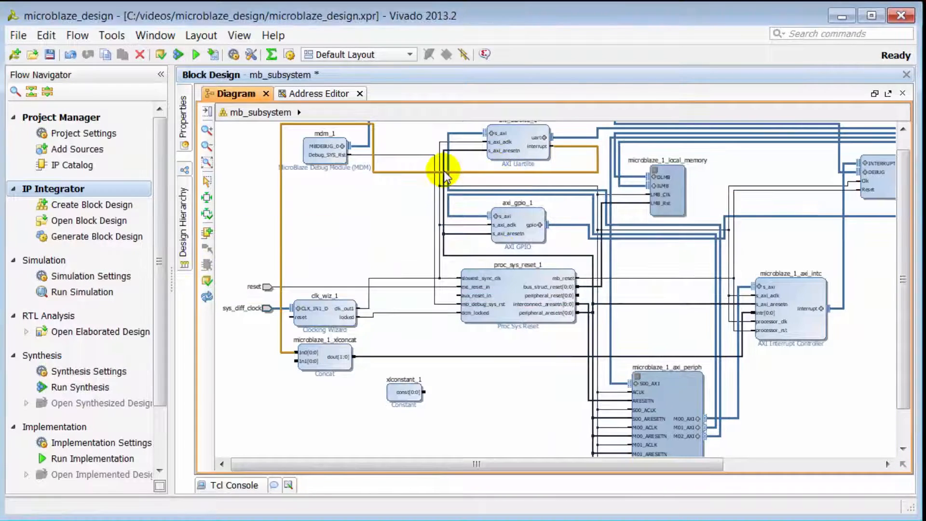
pyautogui.moveTo(424, 392); pyautogui.dragTo(297, 361)
# Step: Re-customize the Constant block with a Const Val of 0
pyautogui.doubleClick(407, 389)
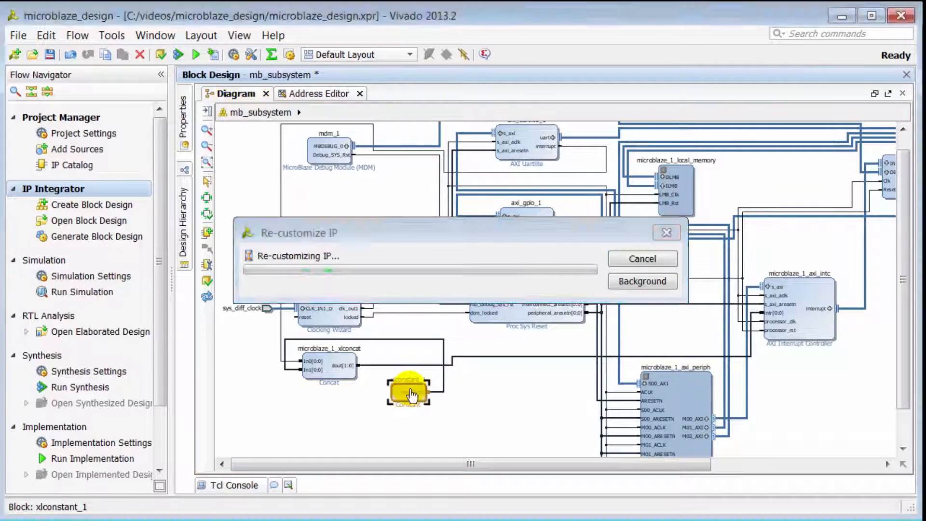
pyautogui.doubleClick(564, 194)
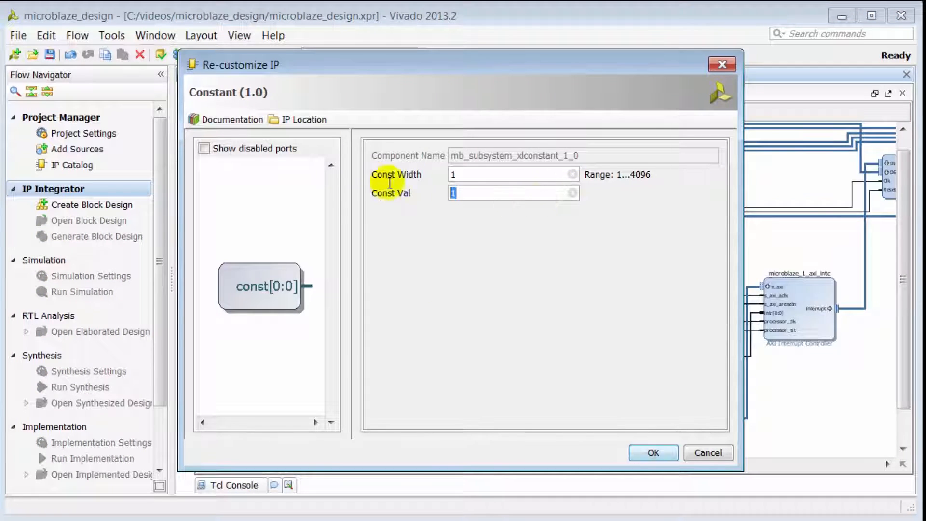
pyautogui.write('0')
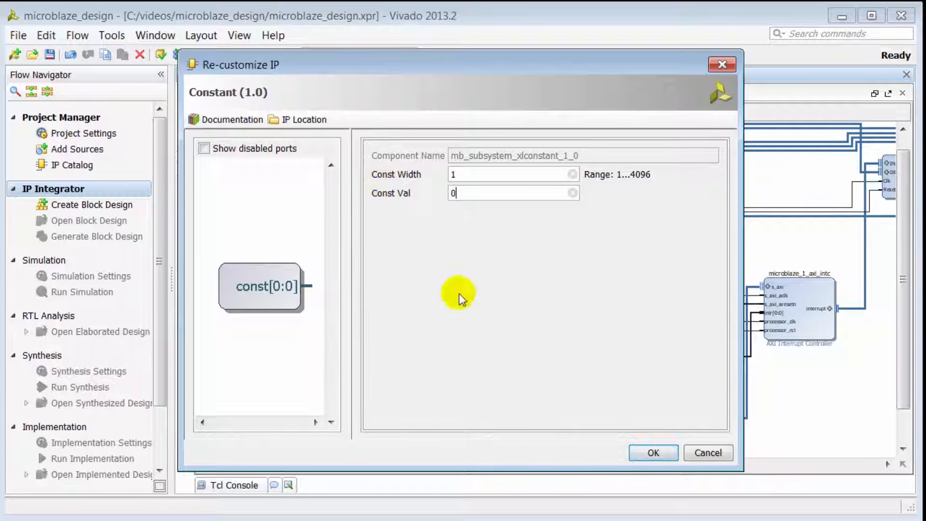
pyautogui.click(651, 452)
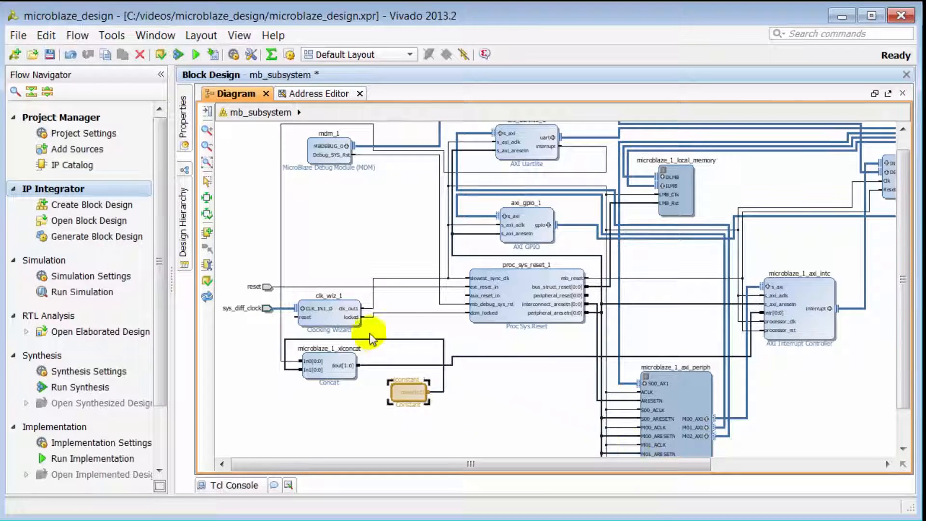
# Step: Connect the Clocking Wizard's reset pin to the external reset port and regenerate the diagram layout
pyautogui.moveTo(300, 316); pyautogui.dragTo(290, 287)
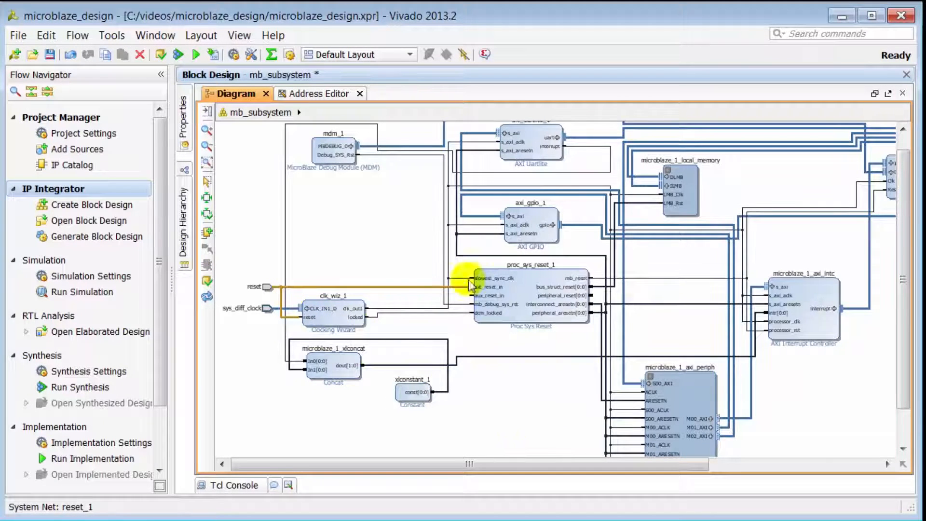
pyautogui.click(207, 296)
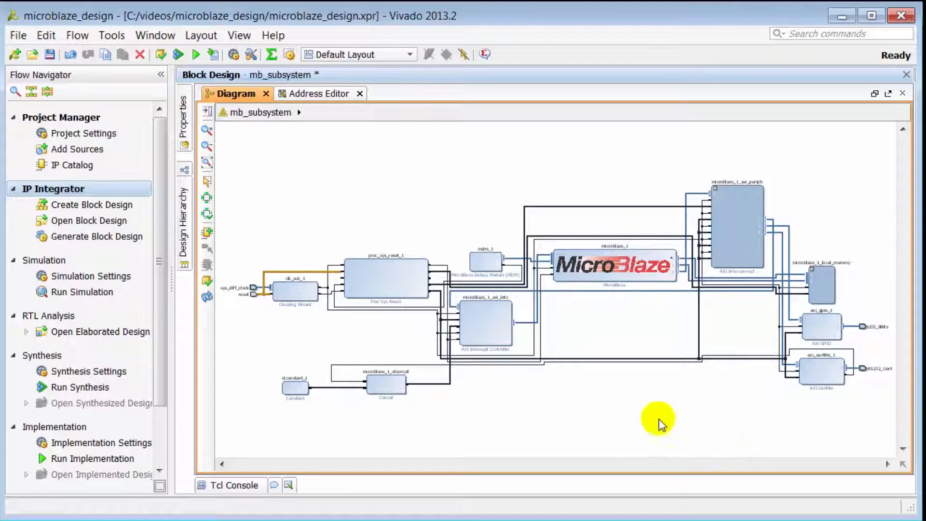
# Step: Examine the address map of /microblaze_1, expanding both its Data and Instruction segments
pyautogui.click(331, 96)
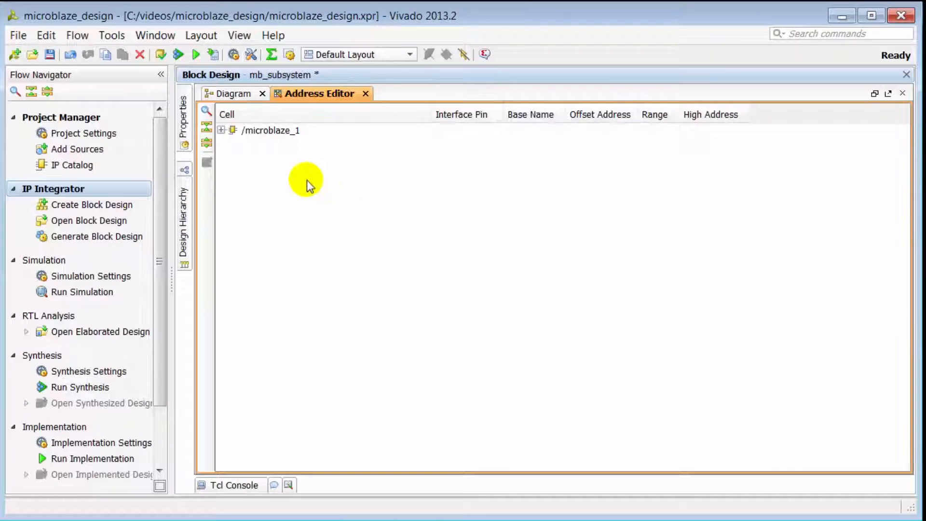
pyautogui.click(221, 130)
pyautogui.click(232, 142)
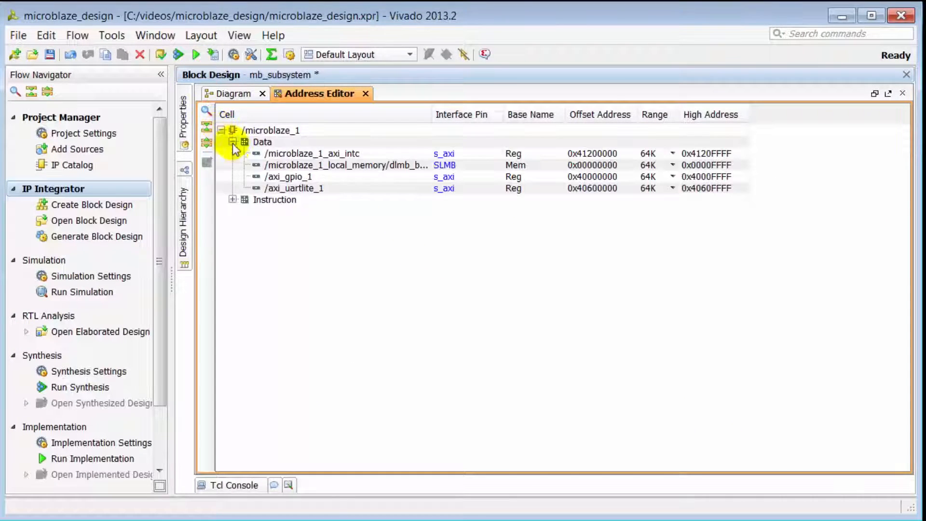
pyautogui.click(232, 200)
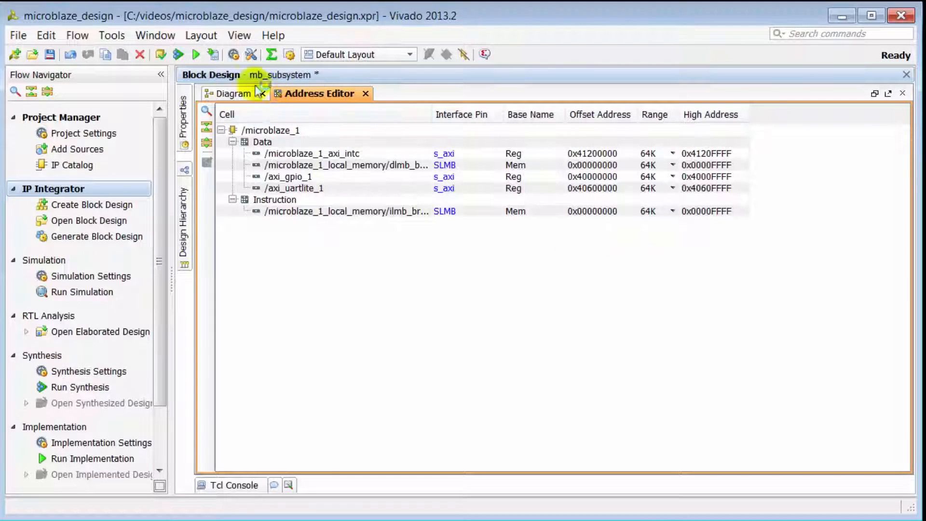
# Step: Validate the mb_subsystem block design and return to its diagram with the maximized view restored to normal size
pyautogui.click(161, 57)
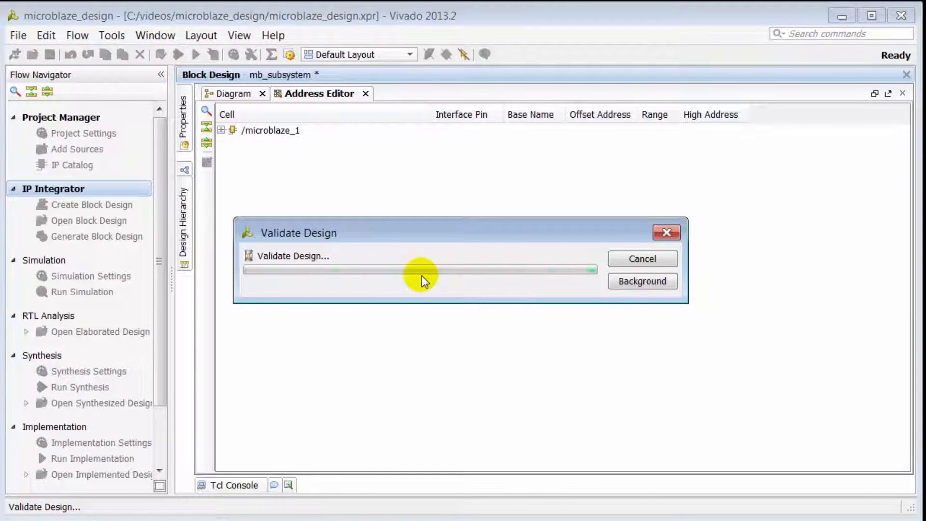
pyautogui.click(455, 292)
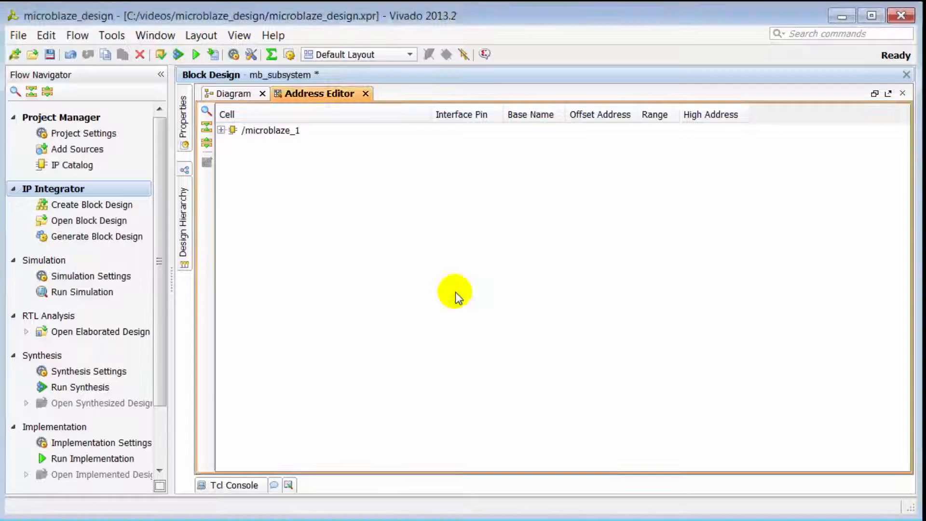
pyautogui.click(235, 93)
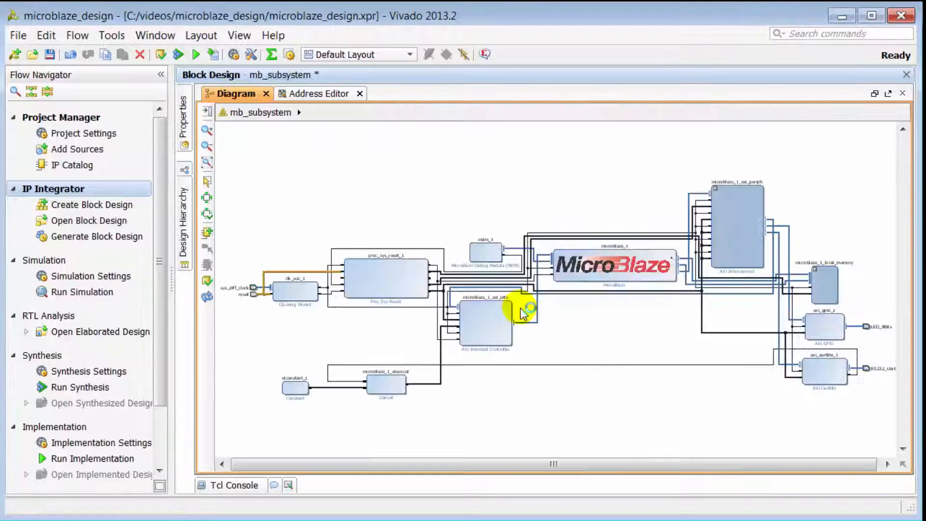
pyautogui.click(875, 93)
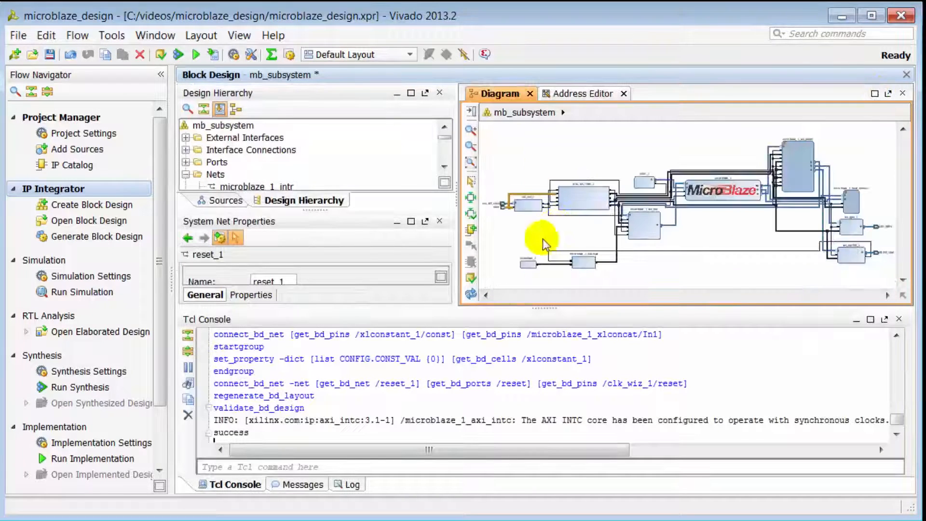
# Step: Generate the output products of the mb_subsystem block design, regenerating the Implementation, Simulation and Synthesis targets
pyautogui.click(226, 200)
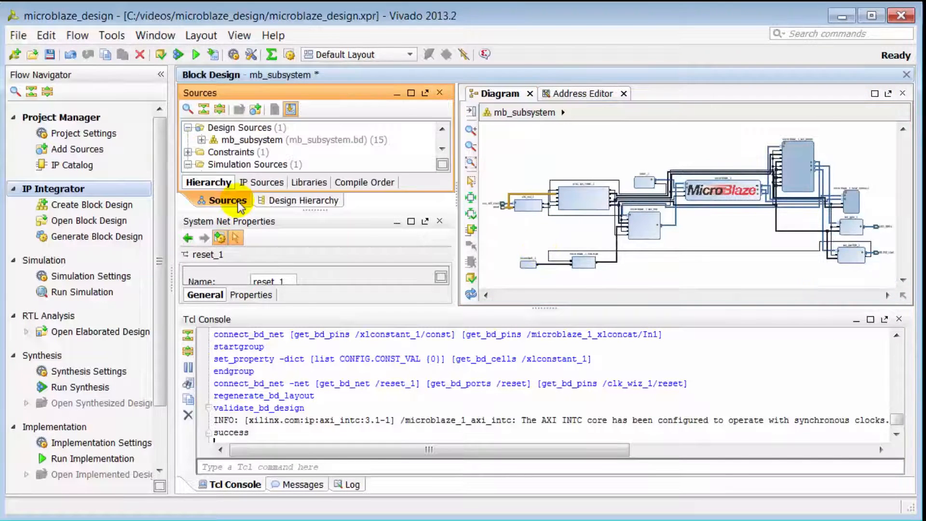
pyautogui.click(202, 140)
pyautogui.rightClick(249, 130)
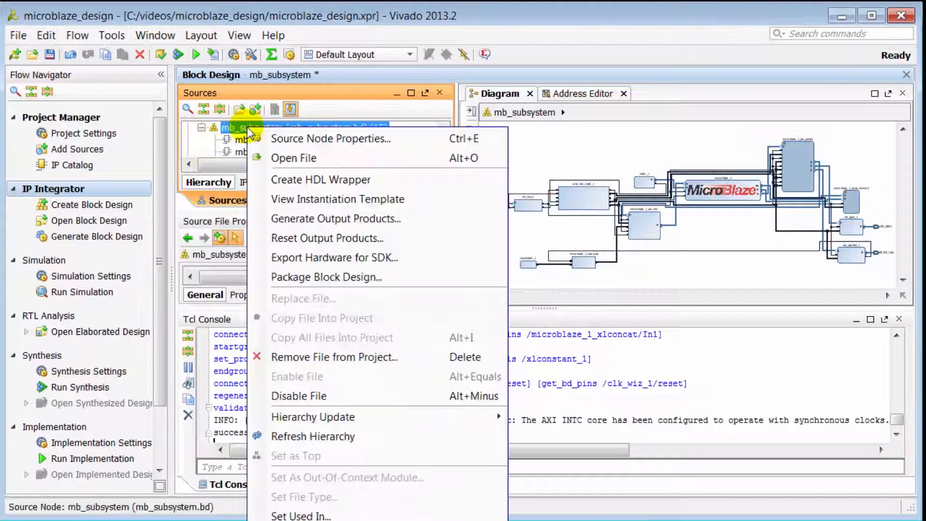
pyautogui.click(301, 220)
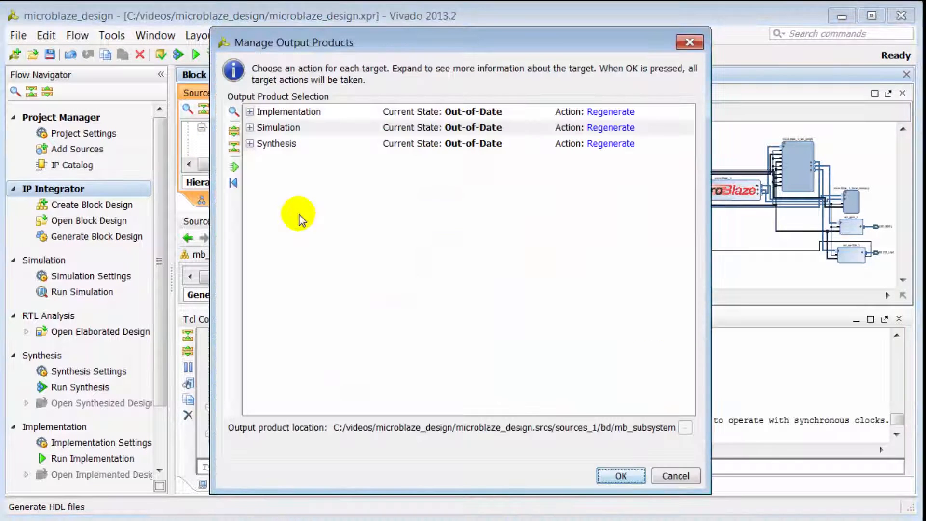
pyautogui.click(621, 475)
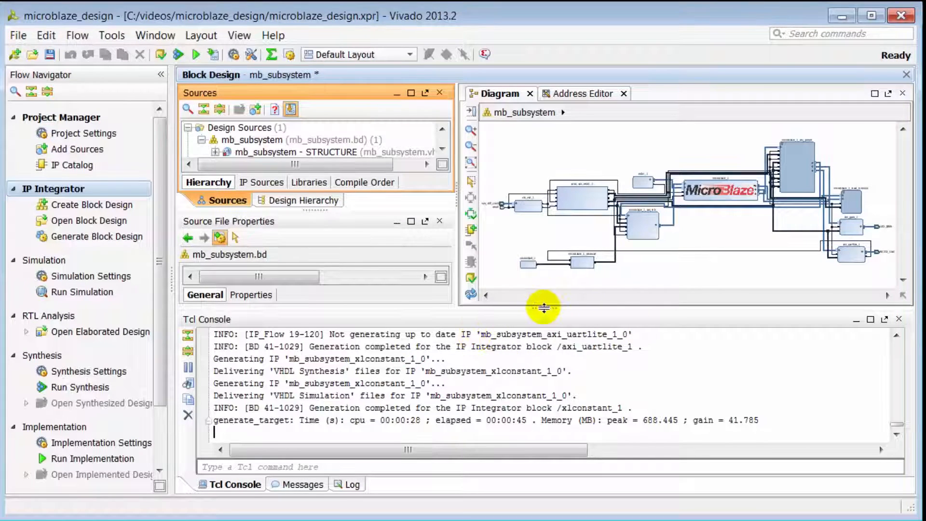
# Step: Create an HDL wrapper for mb_subsystem.bd and expand mb_subsystem_wrapper in the source hierarchy
pyautogui.moveTo(543, 307); pyautogui.dragTo(540, 370)
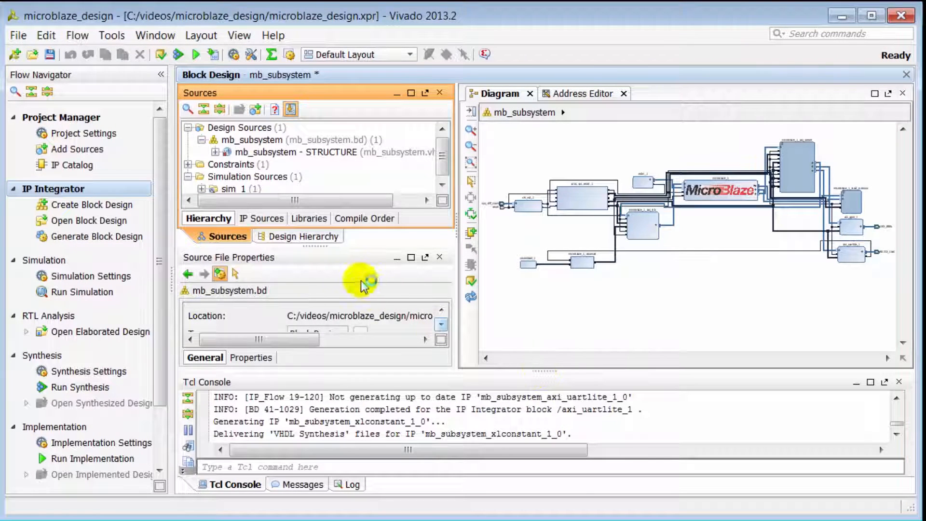
pyautogui.rightClick(260, 142)
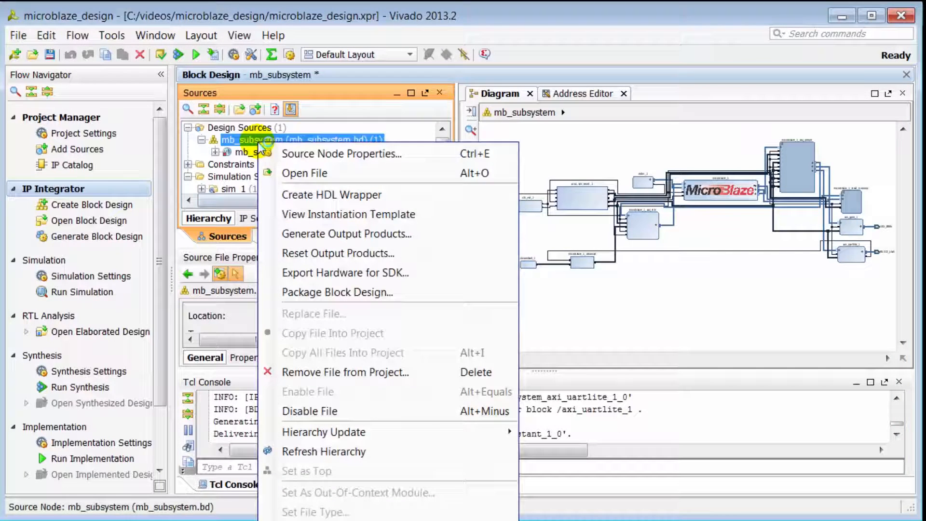
pyautogui.click(302, 193)
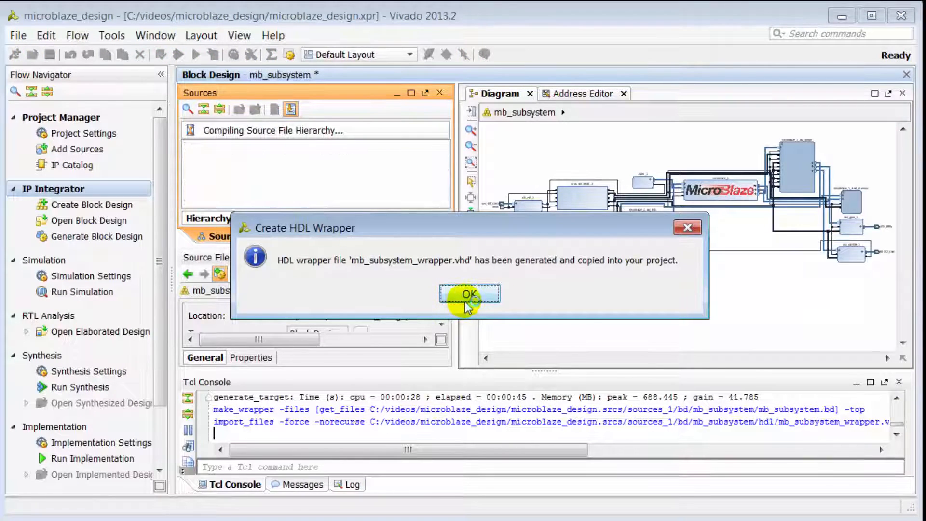
pyautogui.click(467, 298)
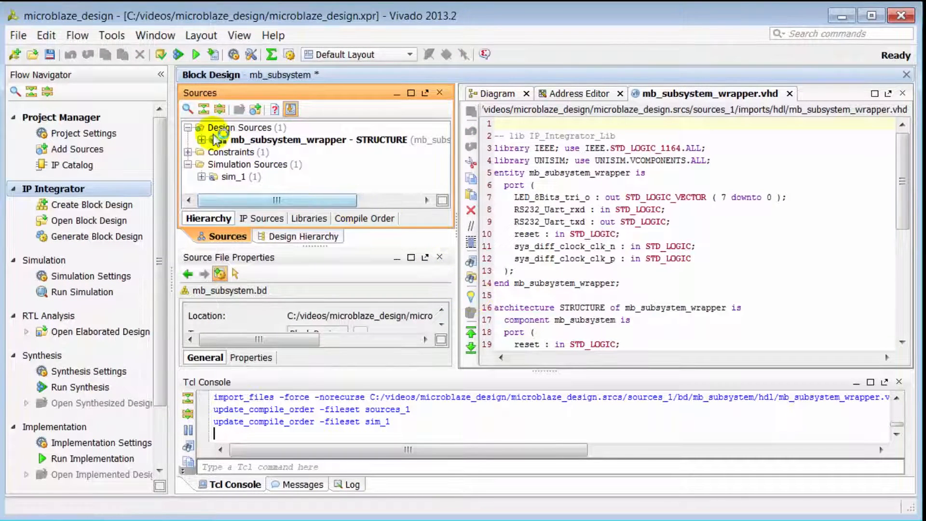
pyautogui.click(201, 140)
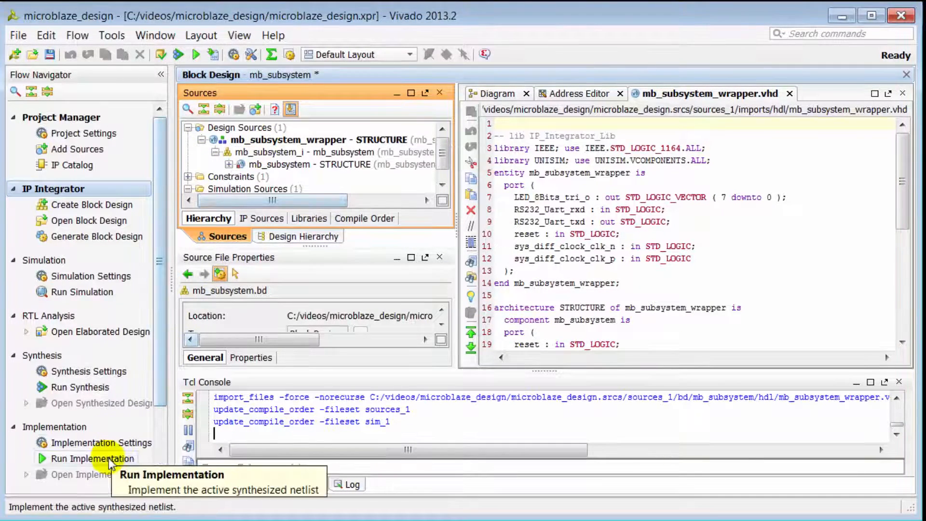
# Step: Generate the bitstream, saving the block design and launching synthesis and implementation, and open the implemented design on completion
pyautogui.scroll(-3, 161, 378)
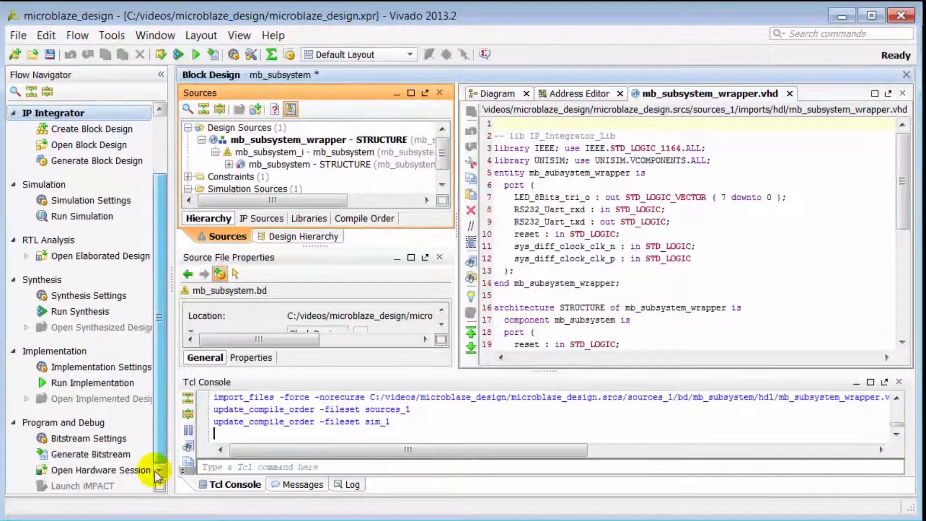
pyautogui.click(112, 456)
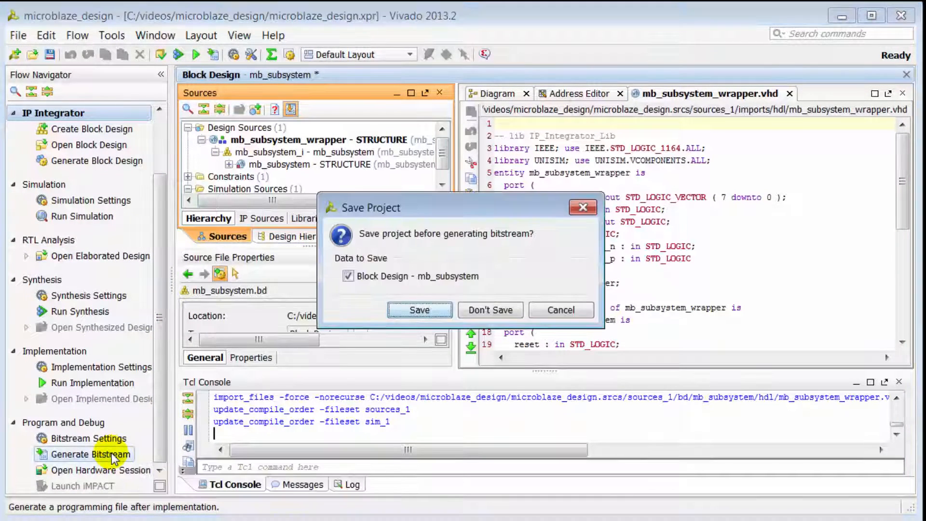
pyautogui.click(420, 310)
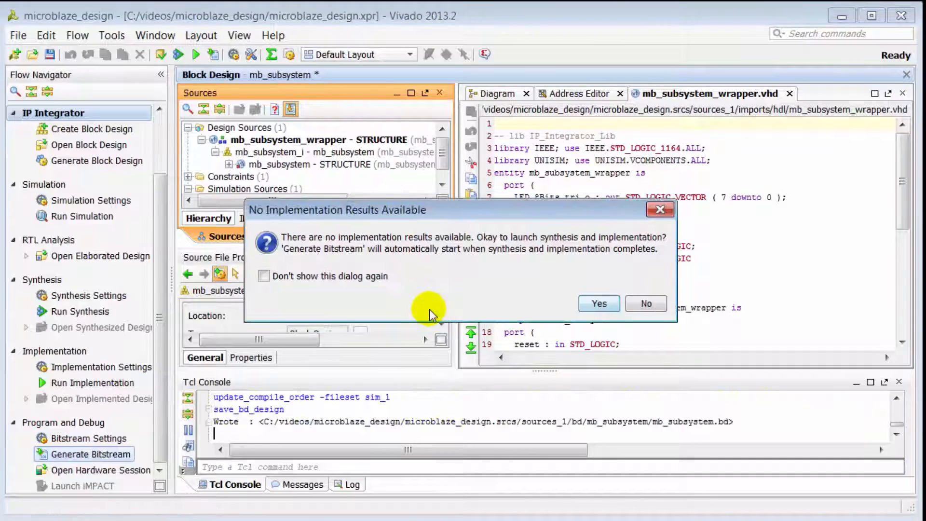
pyautogui.click(599, 303)
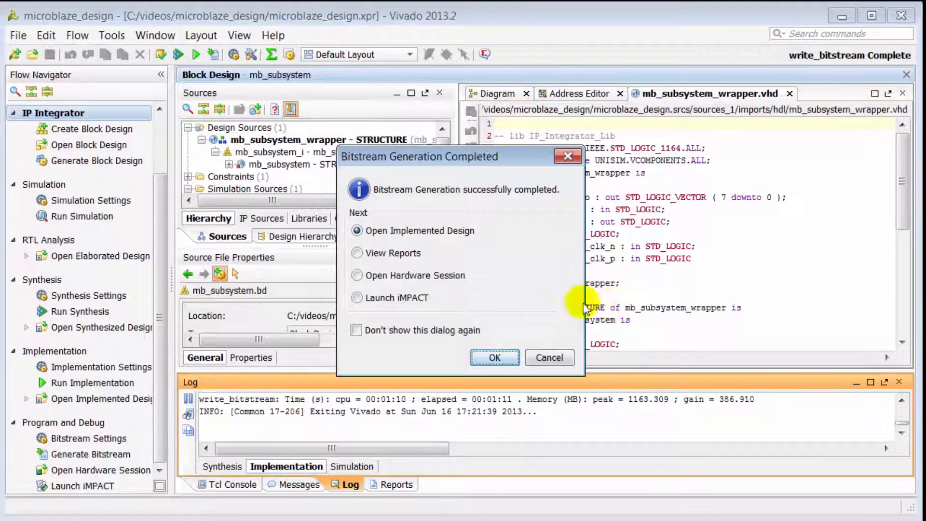
pyautogui.click(502, 355)
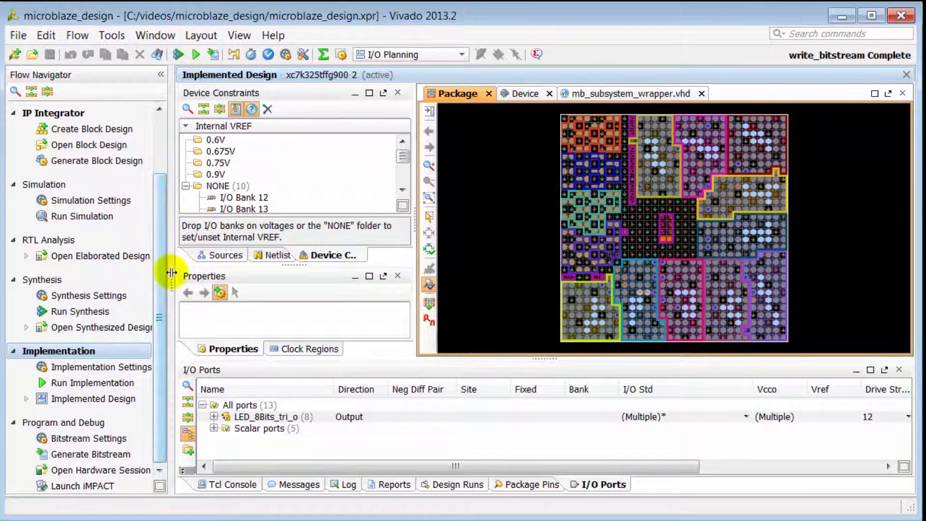
# Step: Run Report Timing Summary on the implemented design as timing_1 with default options and review the design timing summary in a maximized view
pyautogui.moveTo(168, 268); pyautogui.dragTo(203, 279)
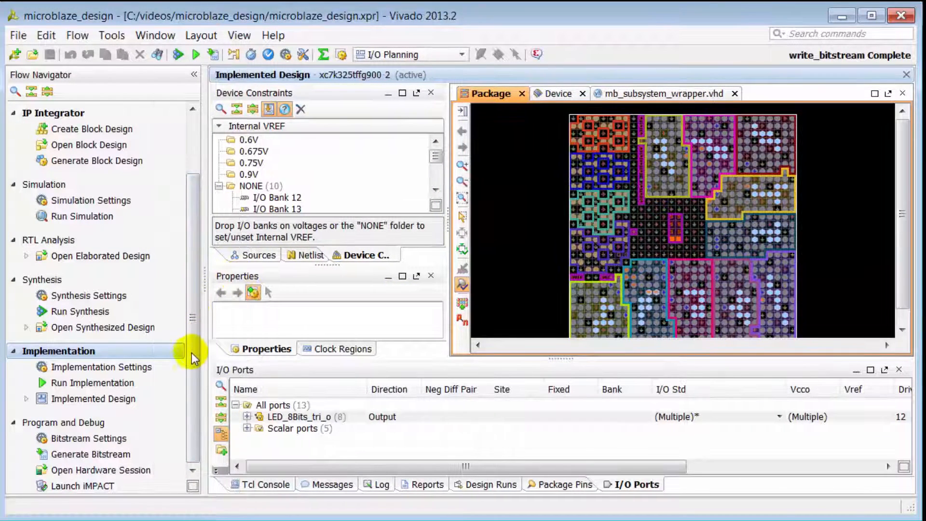
pyautogui.click(26, 399)
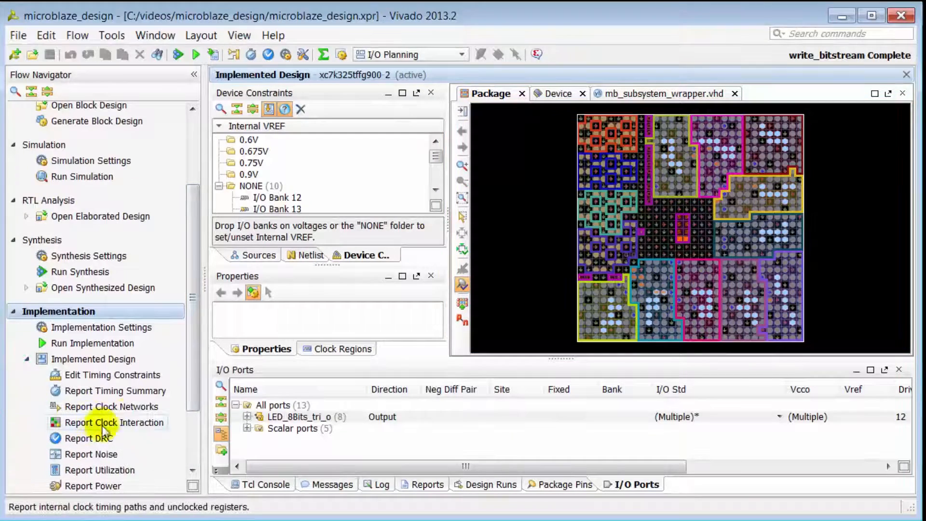
pyautogui.click(126, 390)
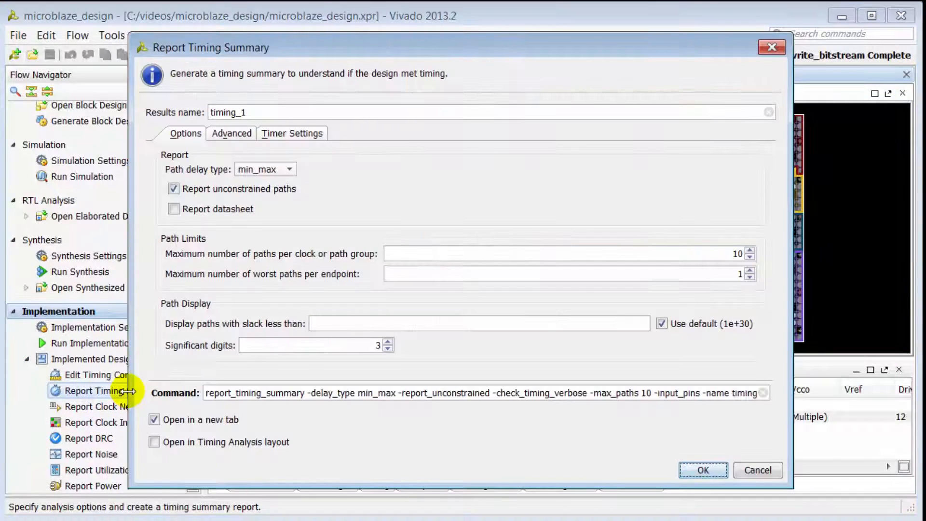
pyautogui.click(703, 470)
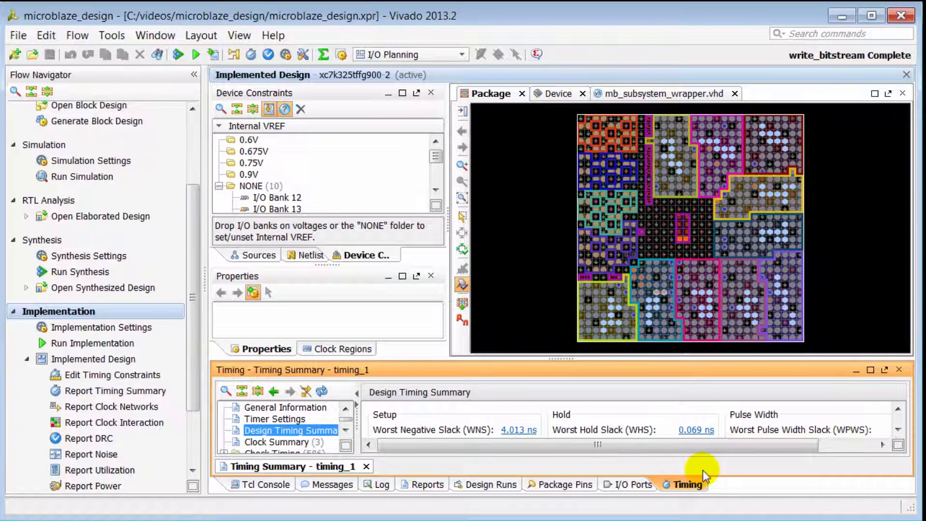
pyautogui.click(870, 370)
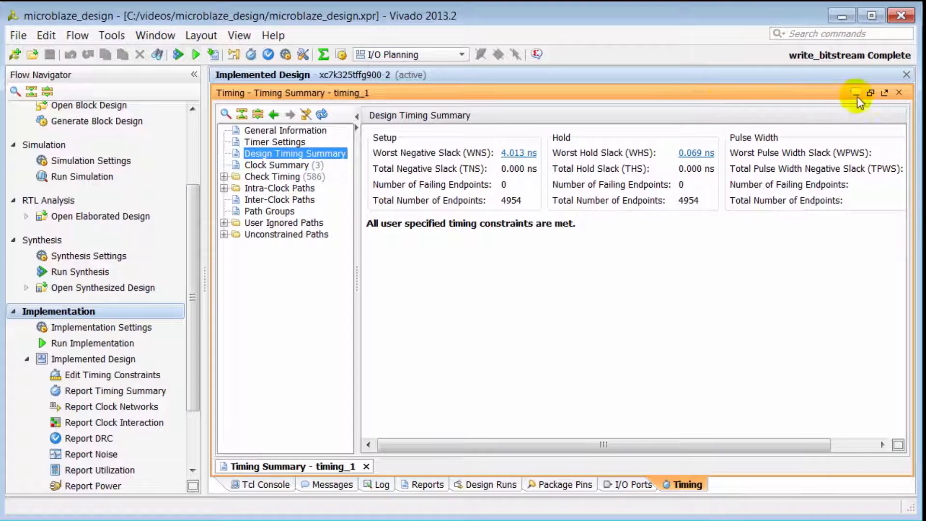
pyautogui.click(873, 93)
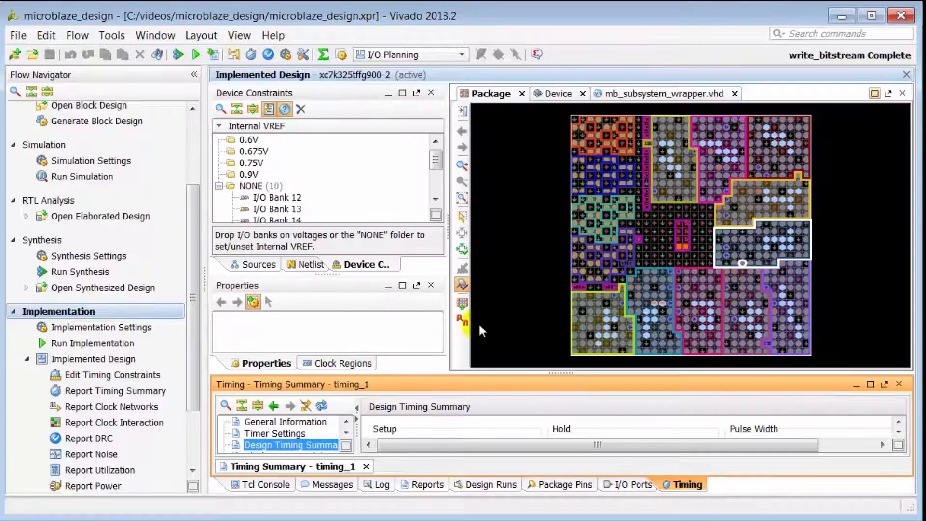
# Step: Export the mb_subsystem.bd hardware for SDK, local to the project and including the bitstream, and launch SDK
pyautogui.click(17, 36)
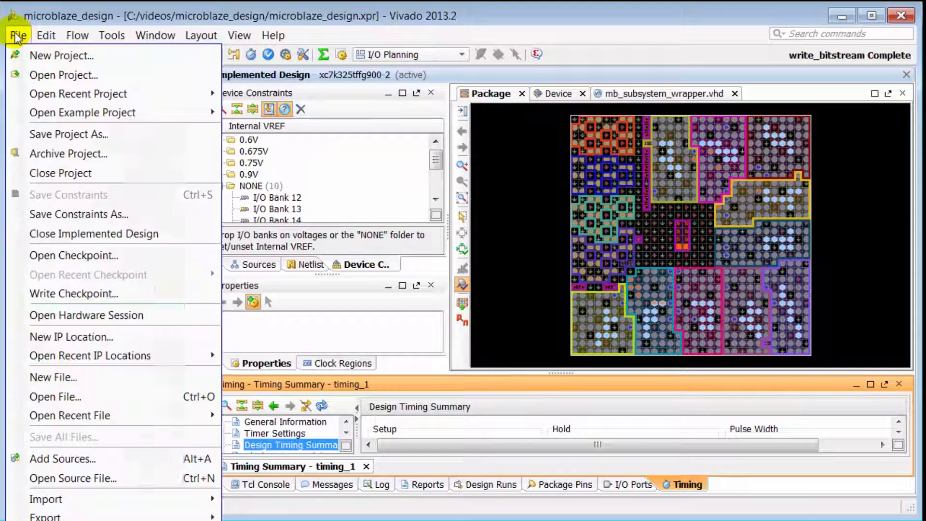
pyautogui.click(107, 514)
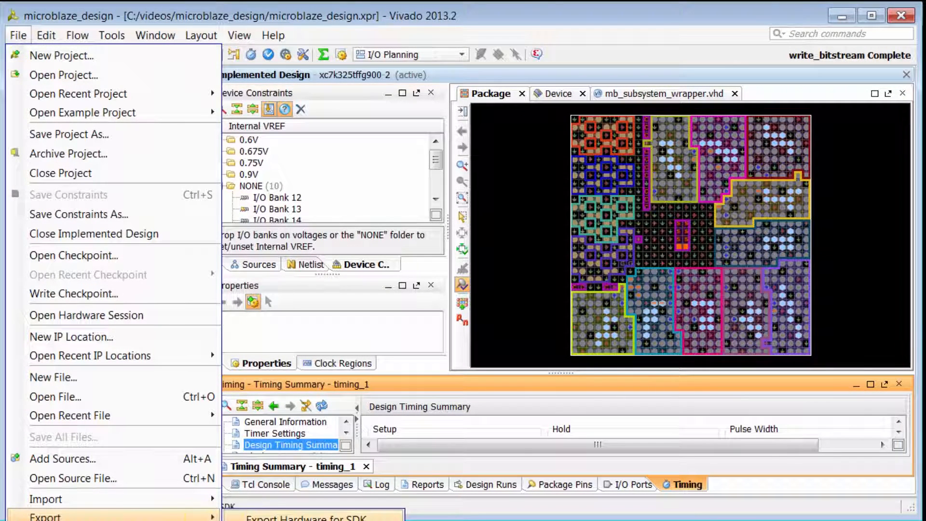
pyautogui.click(309, 517)
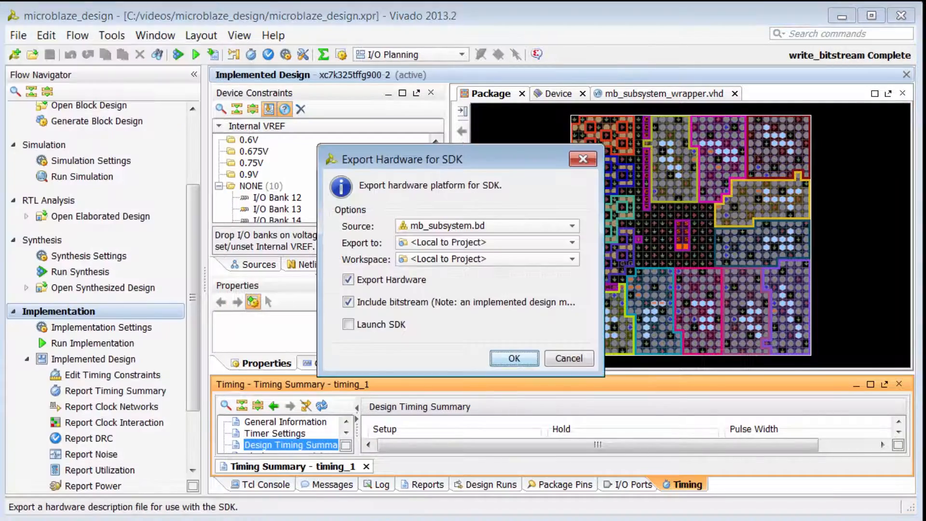
pyautogui.click(348, 325)
pyautogui.click(348, 324)
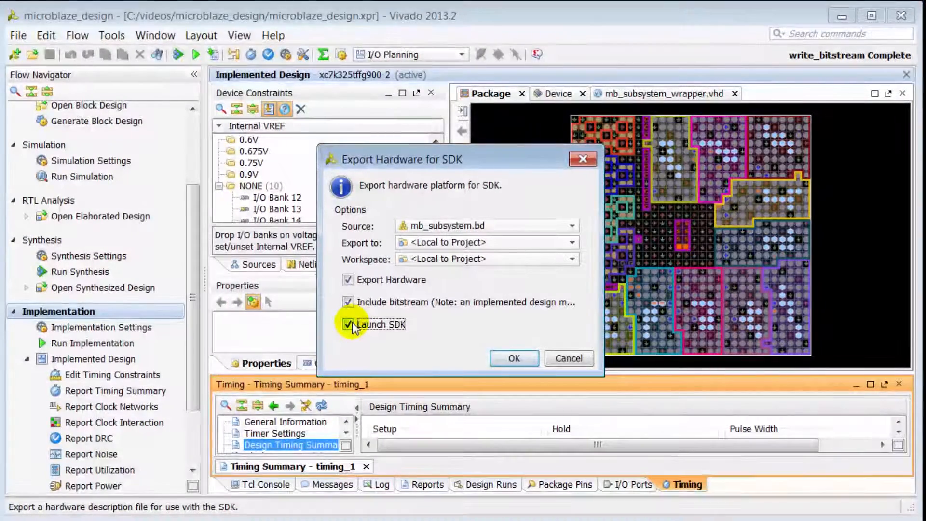
pyautogui.click(520, 361)
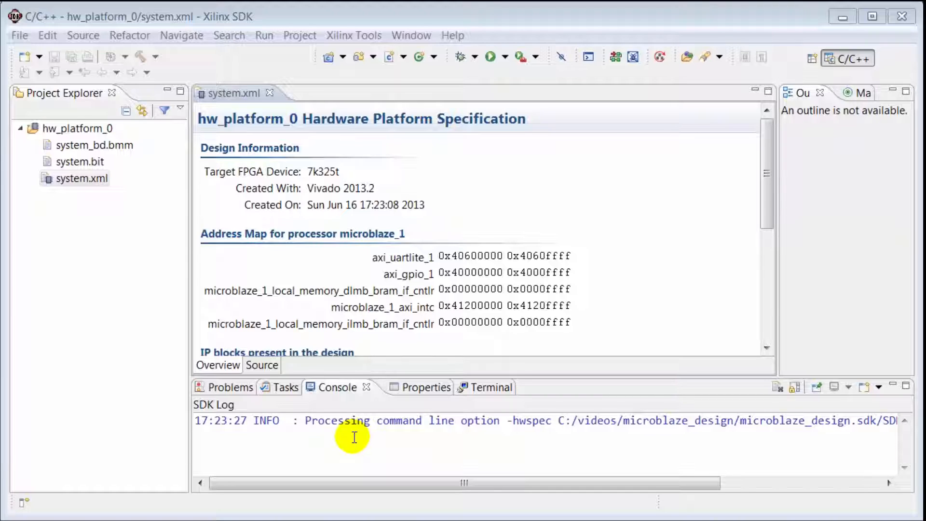
# Step: Create a standalone C application project named hello_world for microblaze_1 with a new hello_world_bsp, using the Hello World template
pyautogui.click(18, 37)
pyautogui.moveTo(38, 57)
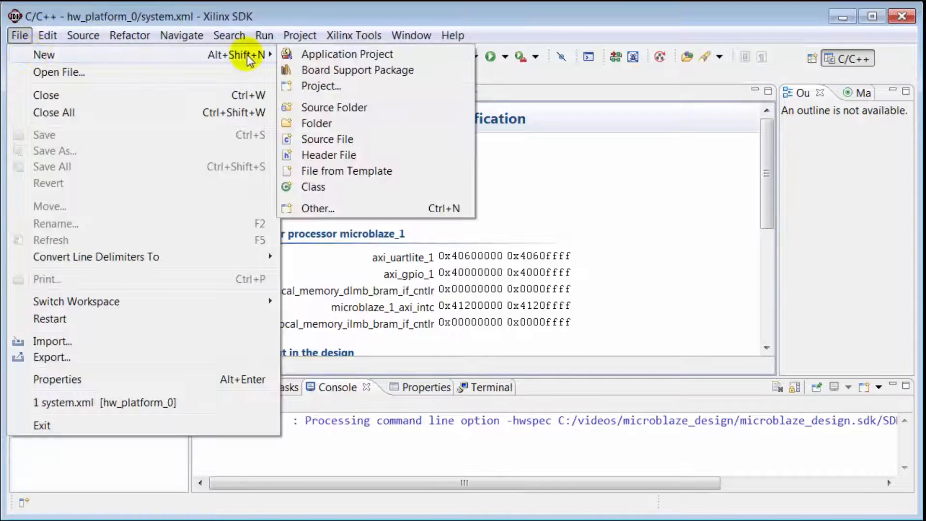
pyautogui.click(313, 57)
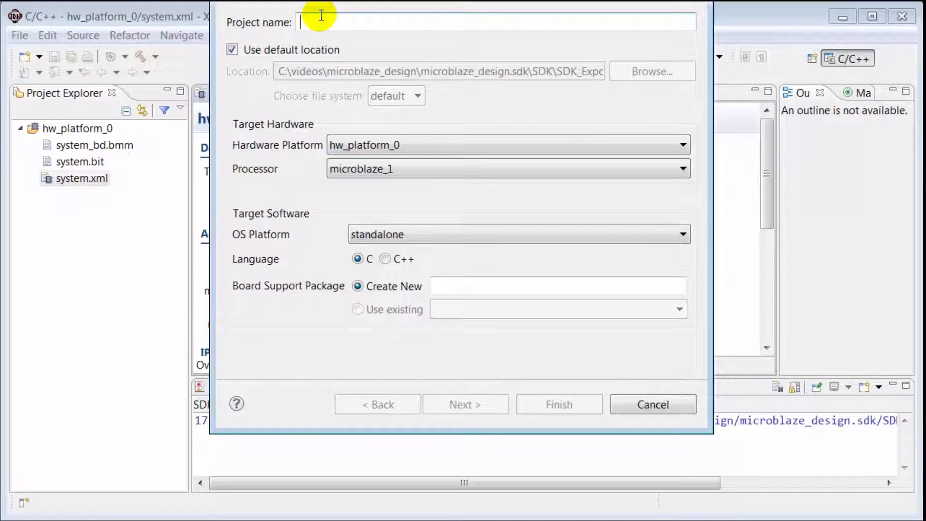
pyautogui.write('hello_')
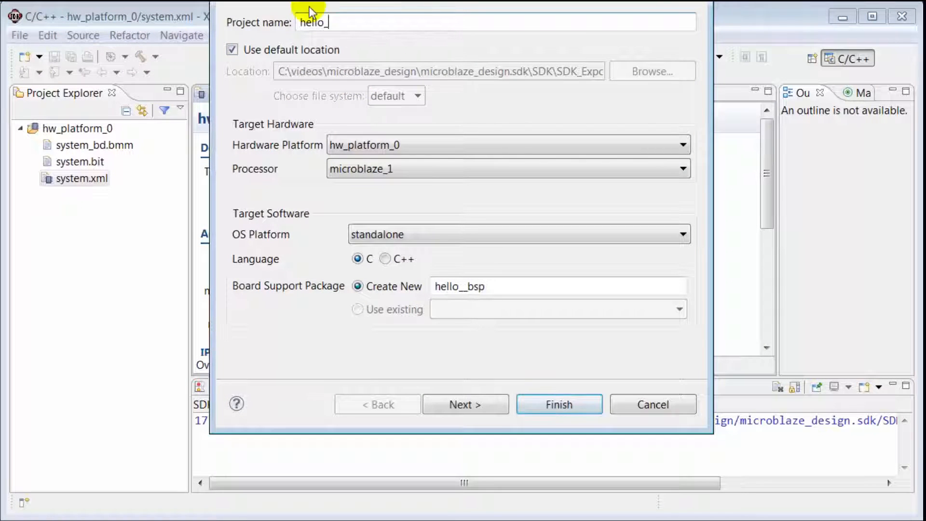
pyautogui.write('world')
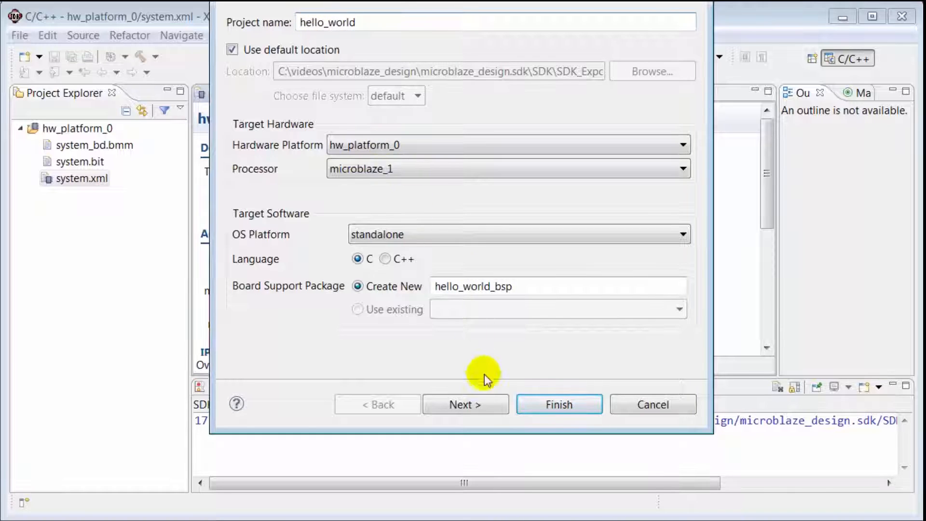
pyautogui.click(480, 404)
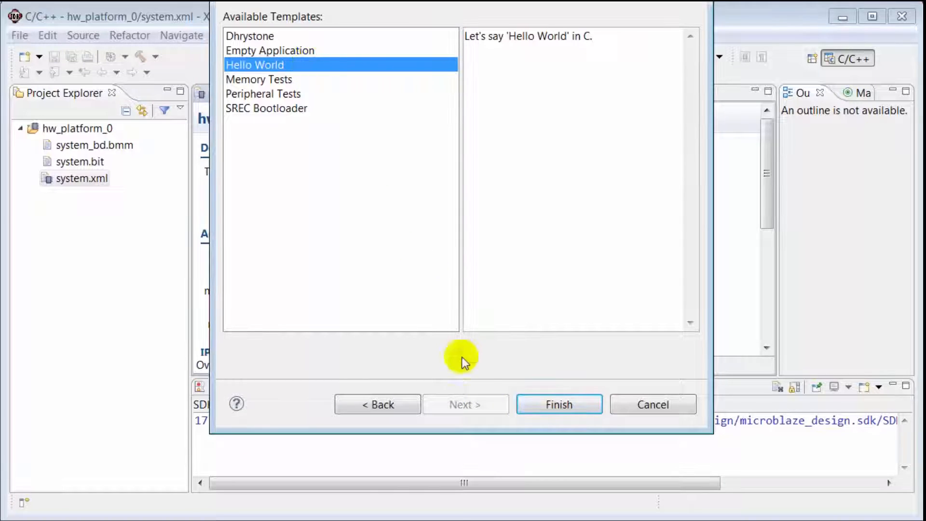
pyautogui.click(534, 402)
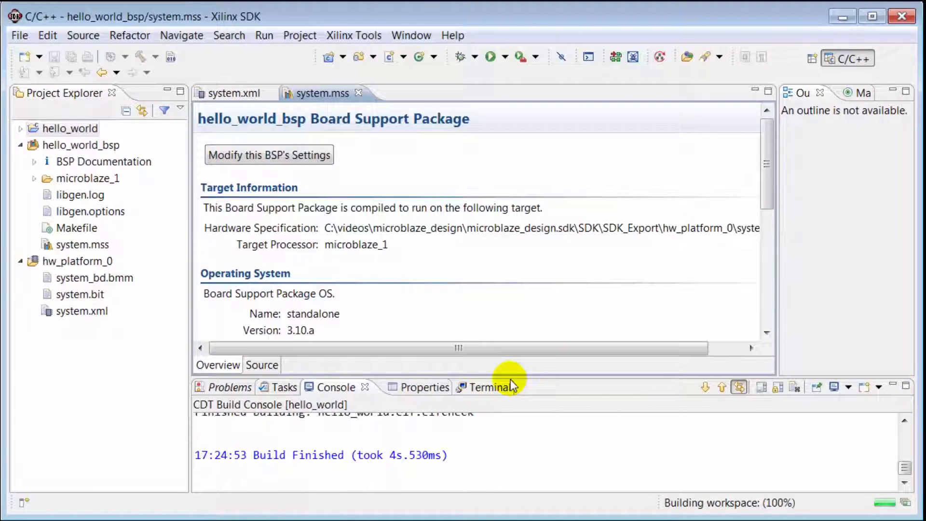
# Step: Program the FPGA with system.bit and system_bd.bmm, using bootloop as the ELF file to initialize in block RAM
pyautogui.click(357, 36)
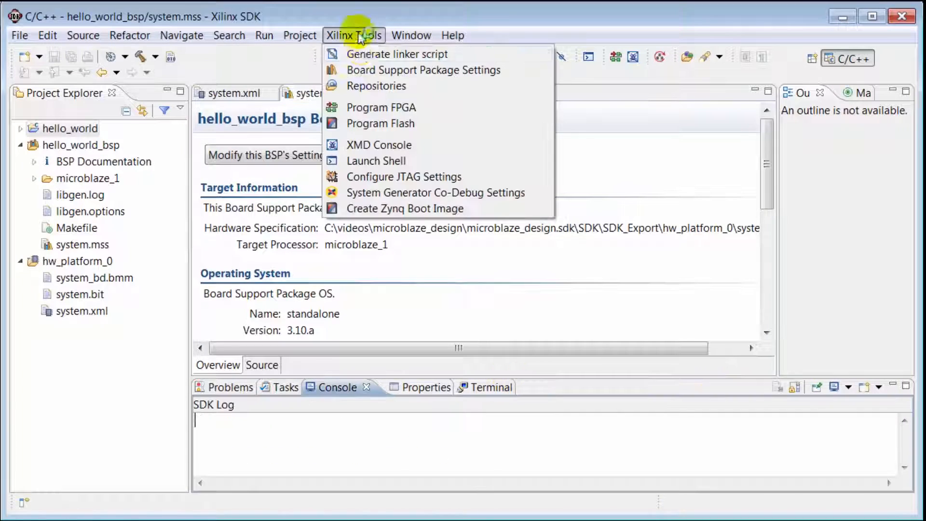
pyautogui.click(378, 110)
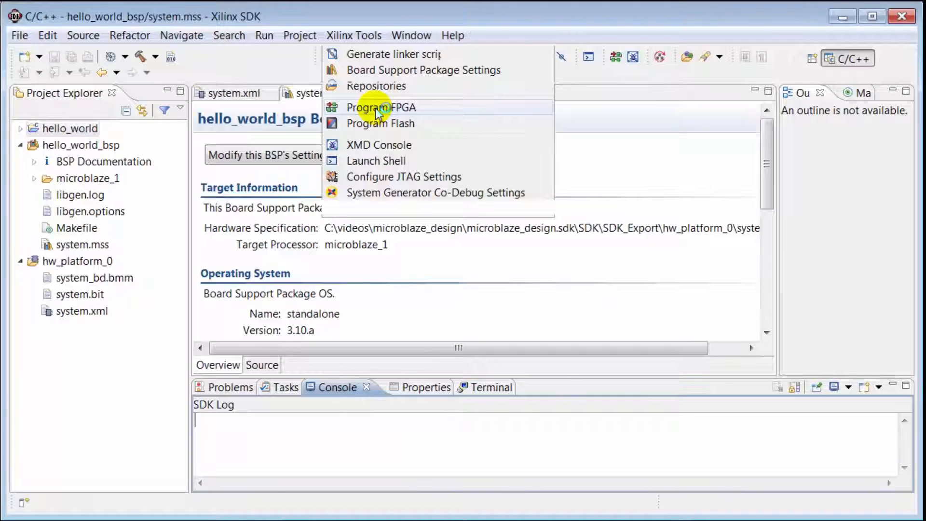
pyautogui.click(379, 110)
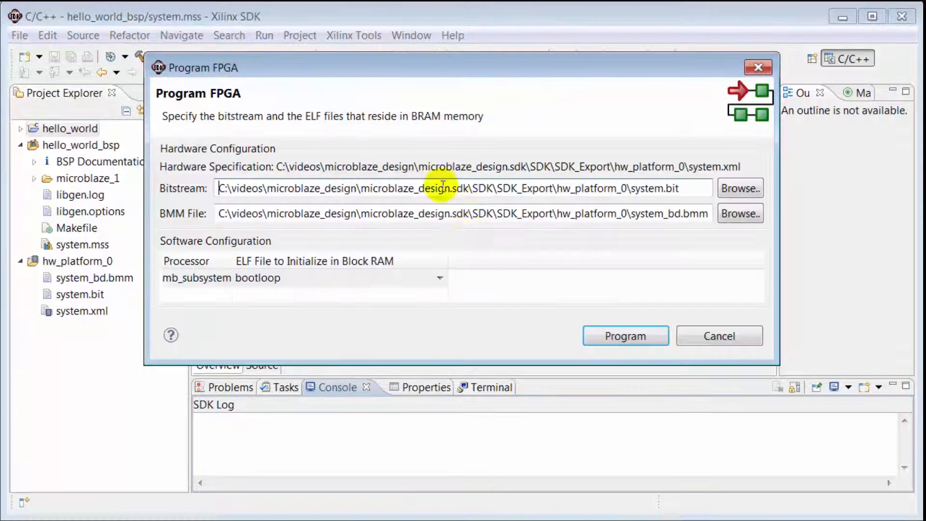
pyautogui.click(640, 337)
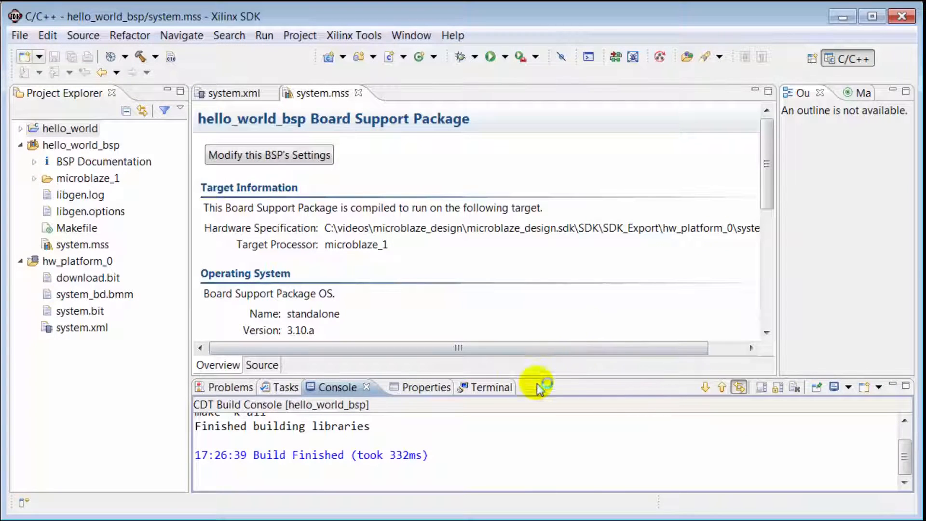
# Step: Connect Terminal 1 over a Serial connection on COM1 at 9600 baud, 8 data bits, 1 stop bit, no parity and no flow control
pyautogui.click(490, 388)
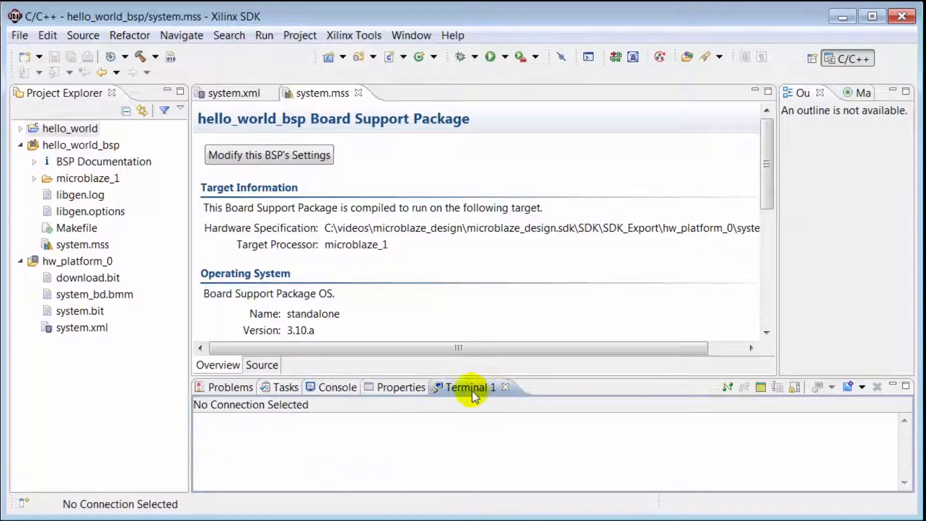
pyautogui.click(760, 386)
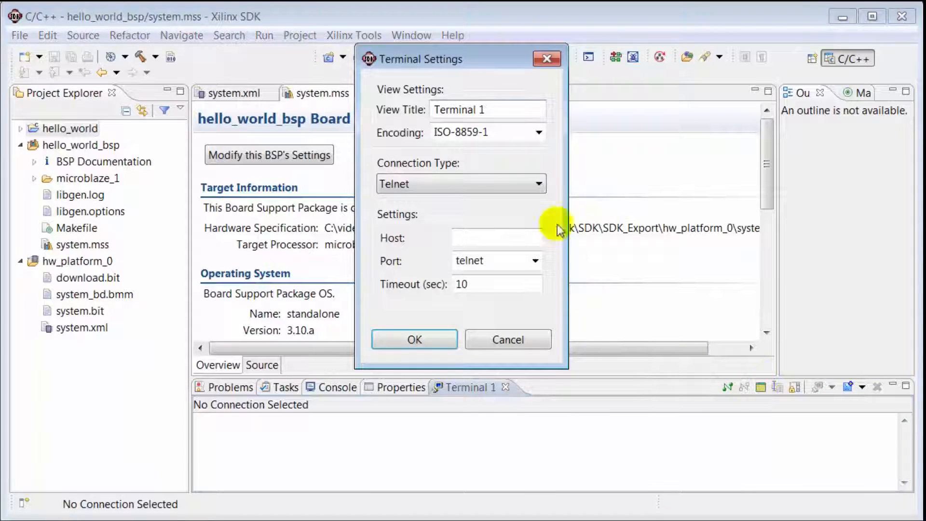
pyautogui.click(537, 183)
pyautogui.click(502, 202)
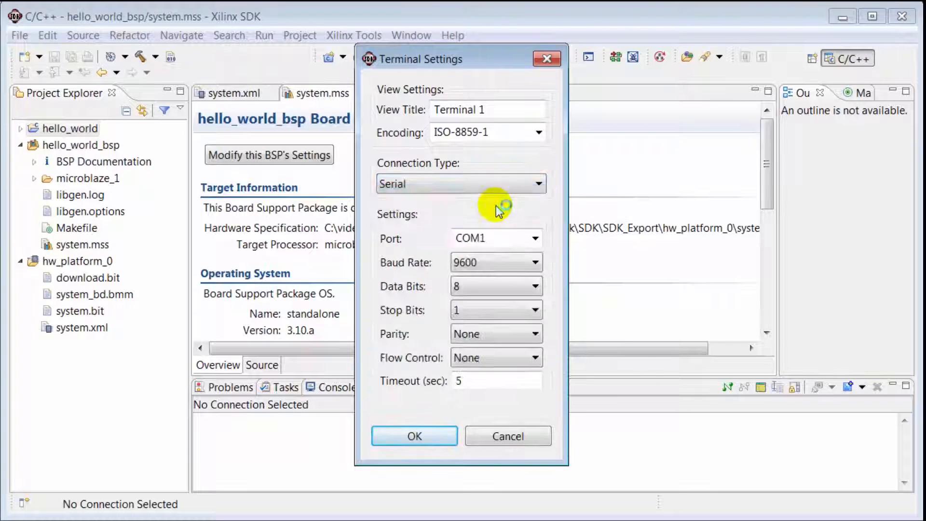
pyautogui.click(414, 436)
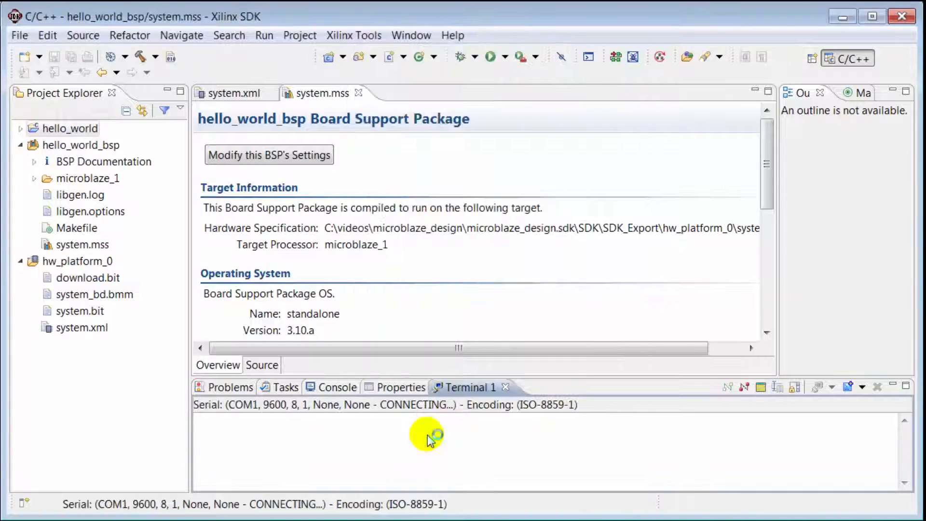
pyautogui.click(573, 462)
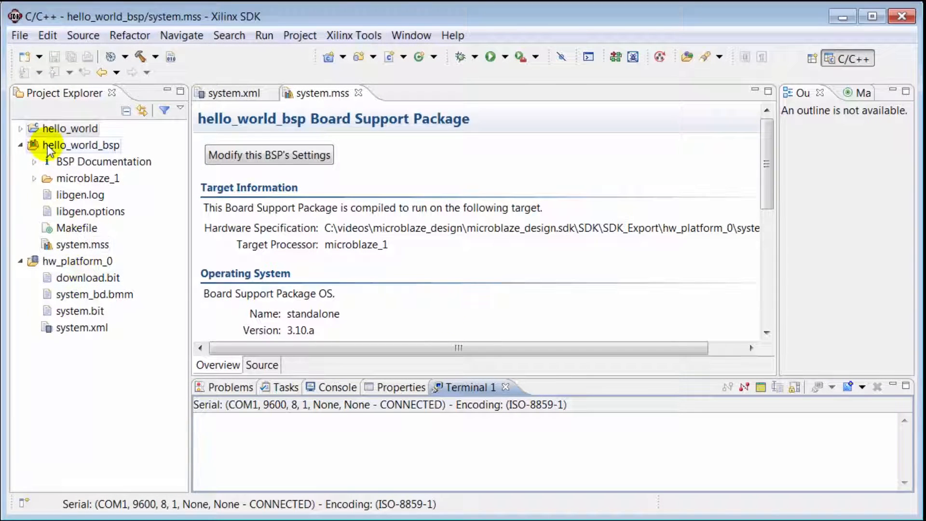
# Step: Start debugging the hello_world project on the hardware with GDB
pyautogui.rightClick(50, 129)
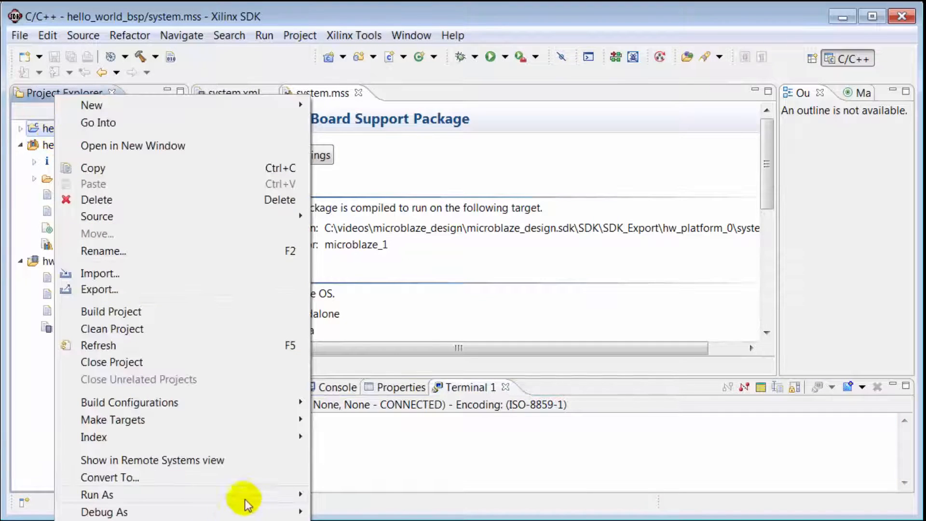
pyautogui.moveTo(249, 512)
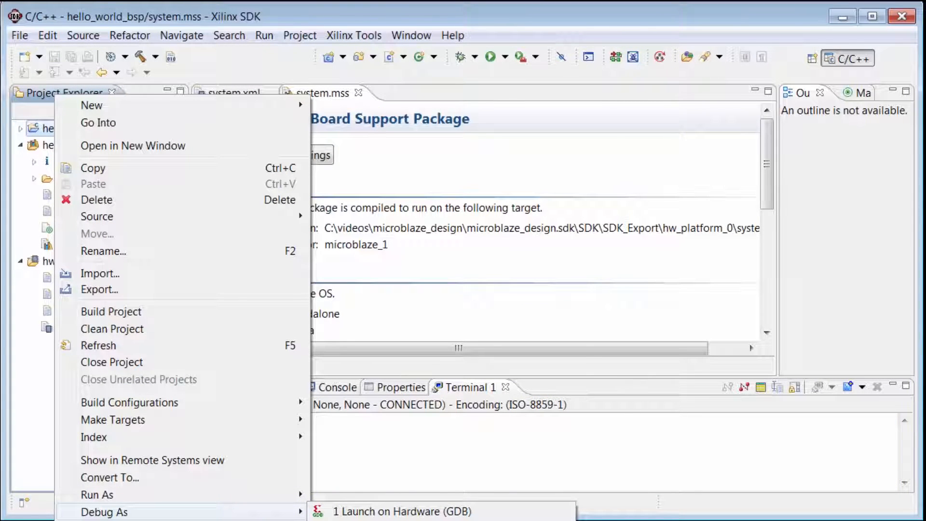
pyautogui.click(401, 512)
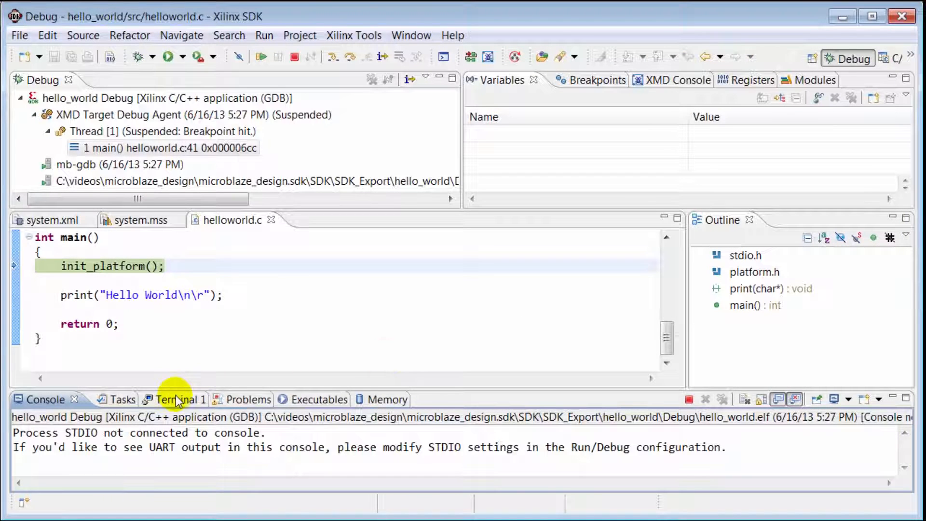
# Step: Show the Terminal 1 output and resume the suspended XMD Target Debug Agent to run the hello_world program
pyautogui.click(178, 399)
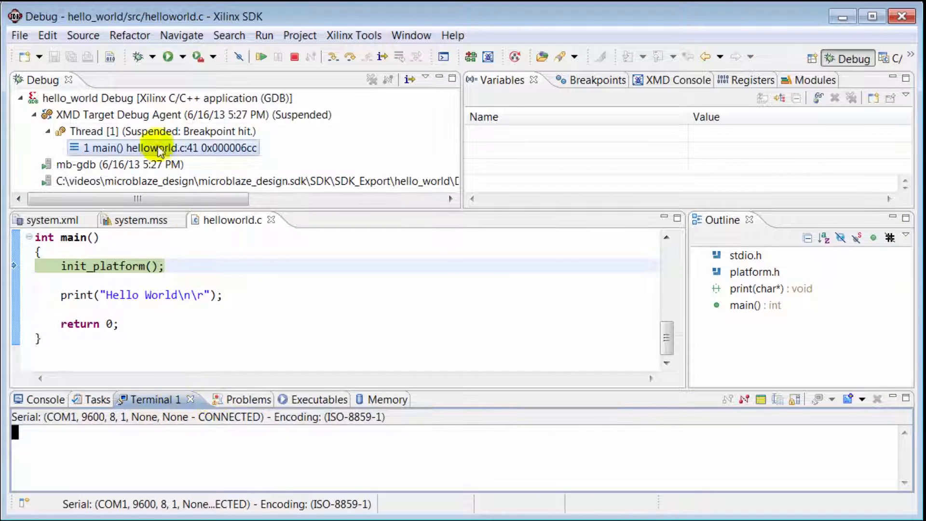
pyautogui.click(188, 115)
pyautogui.rightClick(187, 115)
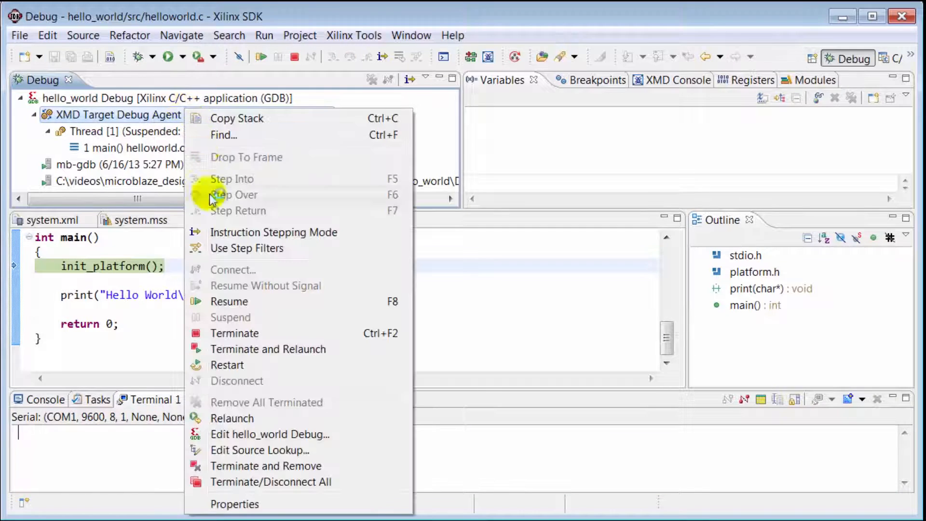
pyautogui.click(220, 301)
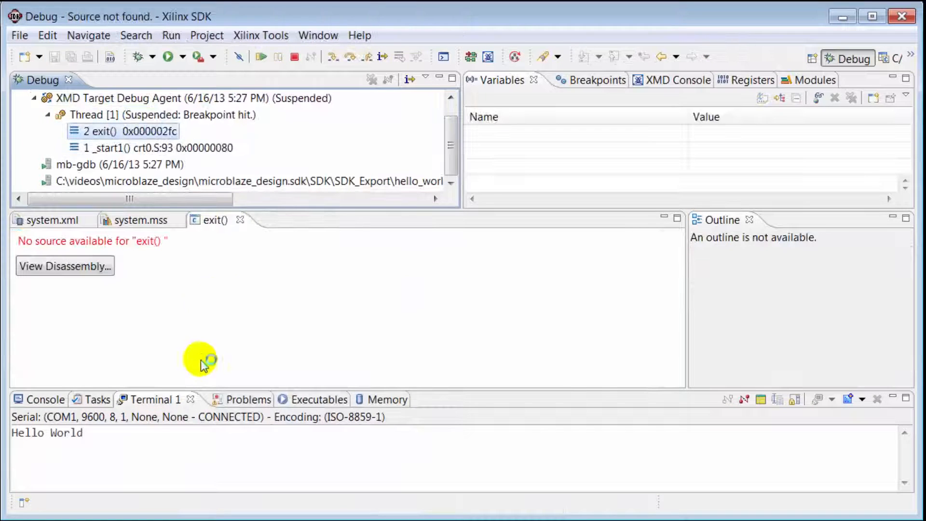
pyautogui.click(96, 436)
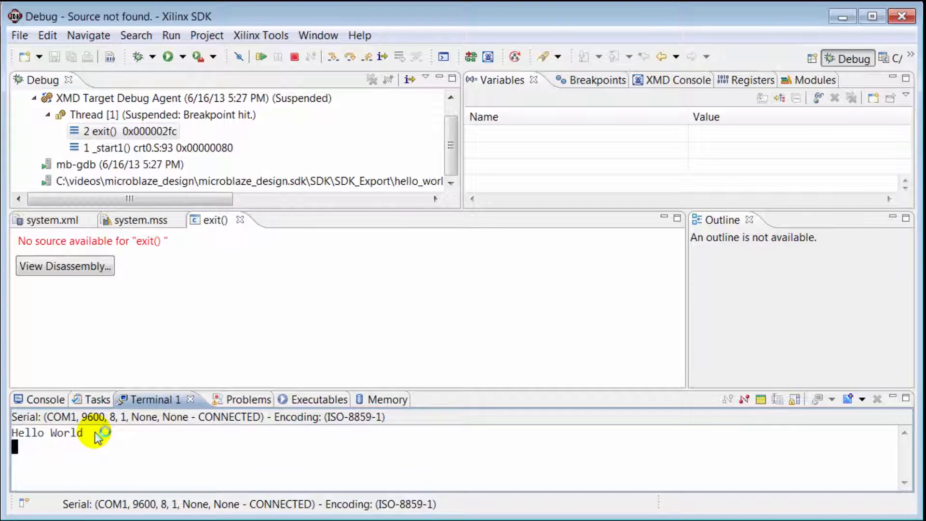